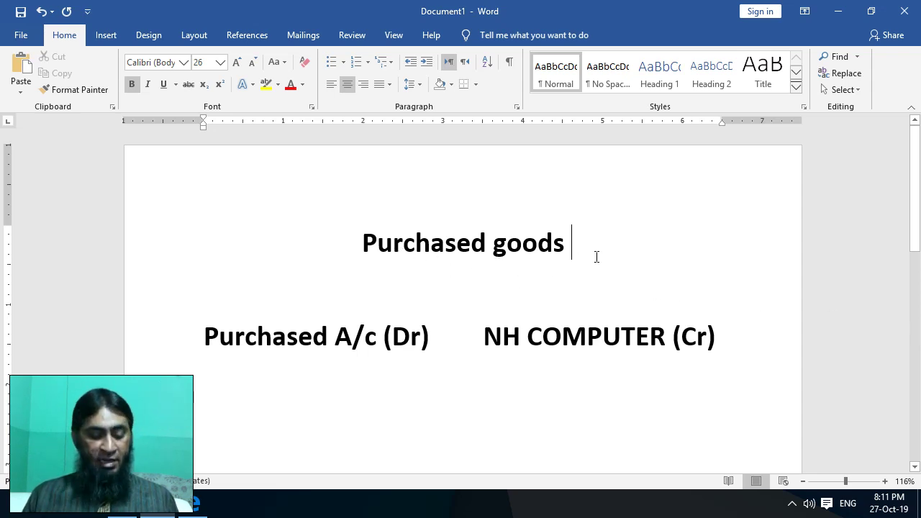
Undo the deletion of "from NH COMPUTER" in the "Purchased goods" heading and clear the selection
key(ctrl+z)
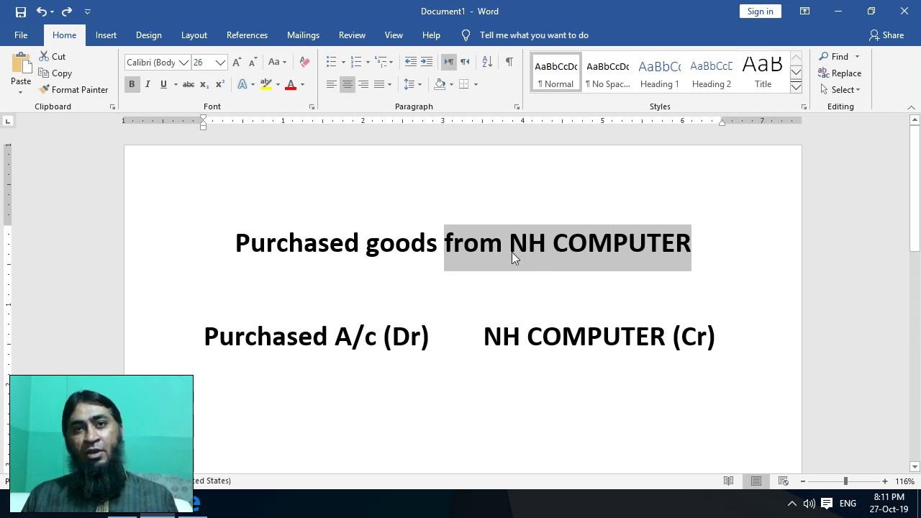
click(565, 263)
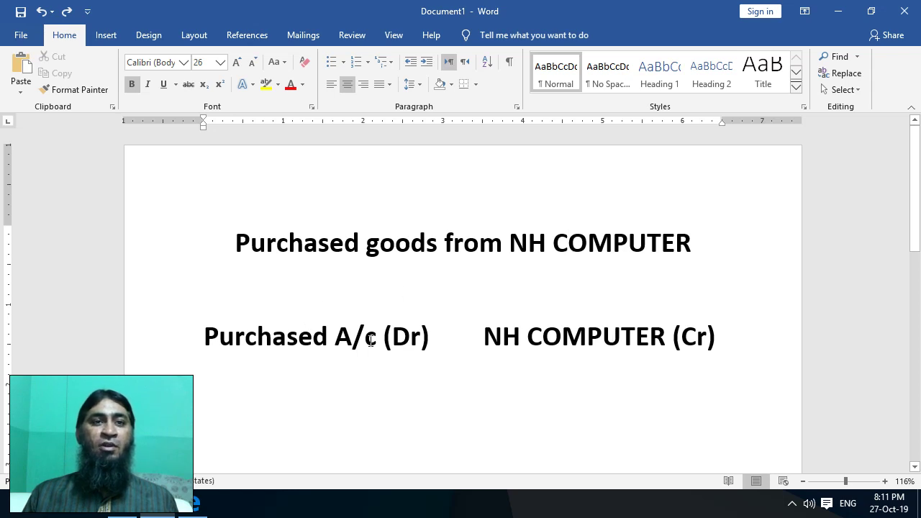
Examine the journal entry line by highlighting the Purchased A/c (Dr) and NH COMPUTER (Cr) parts
drag(370, 341, 170, 341)
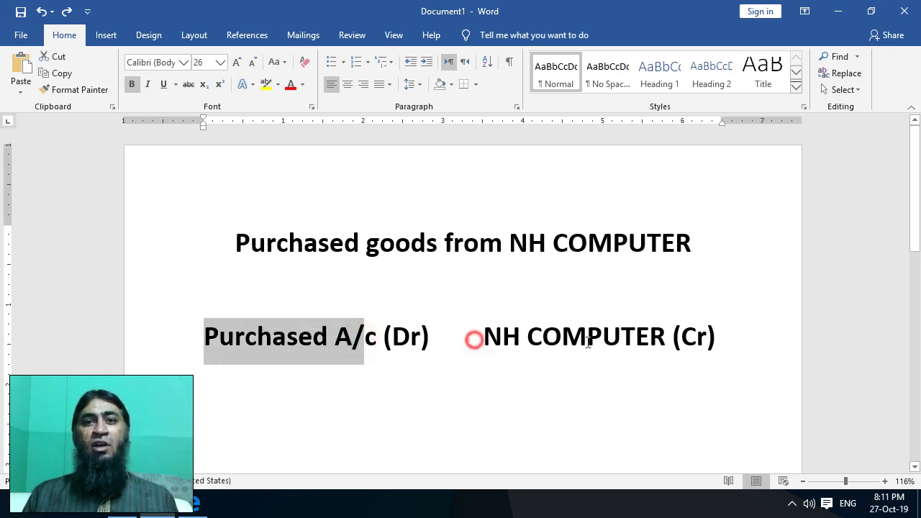
drag(474, 339, 694, 346)
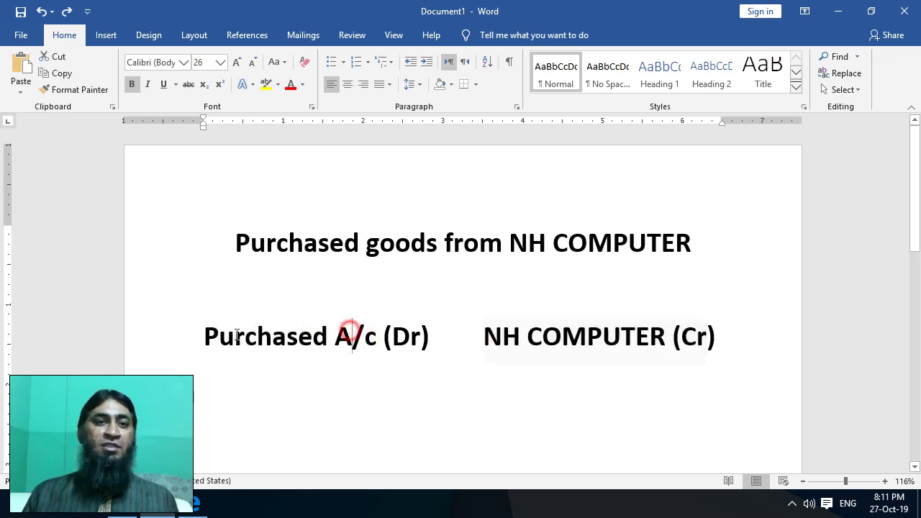
drag(351, 331, 196, 338)
click(395, 328)
drag(505, 341, 622, 342)
click(717, 338)
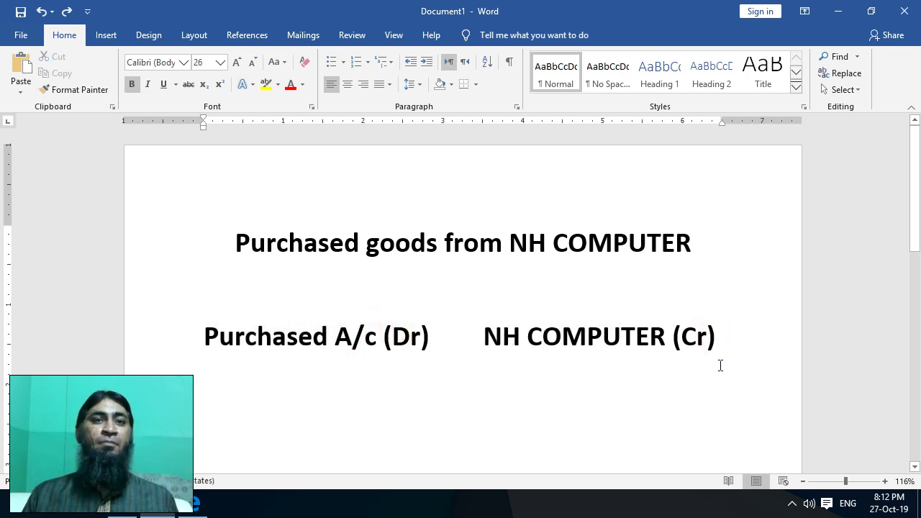
Minimize the document, launch Tally.ERP 9 and unlock the company data by entering the TallyVault password
click(836, 12)
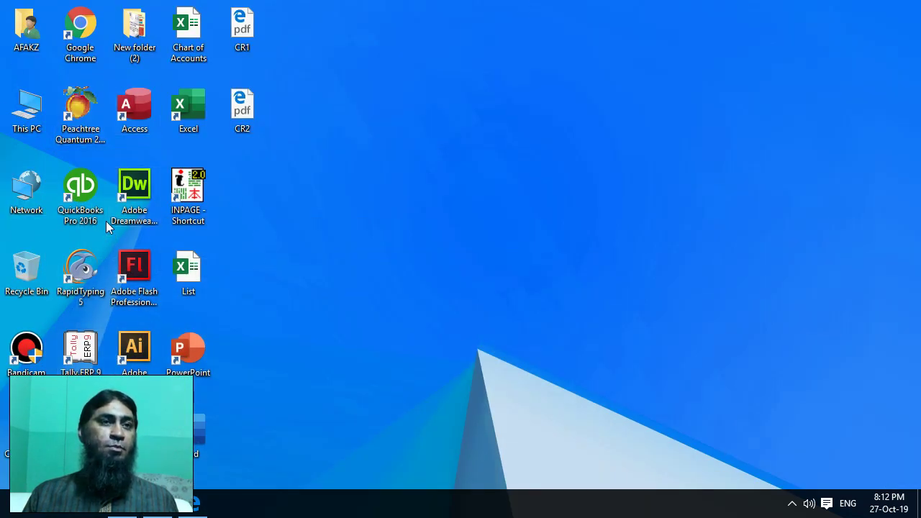
double_click(80, 349)
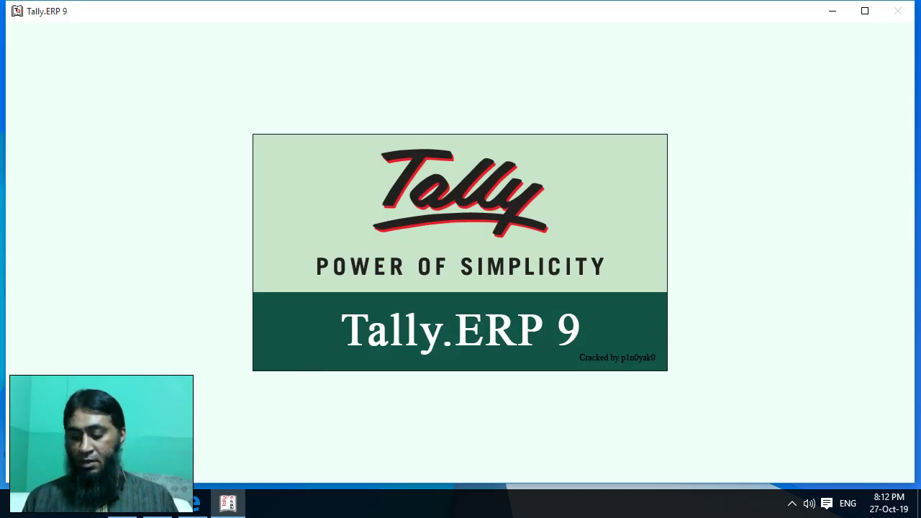
text(**)
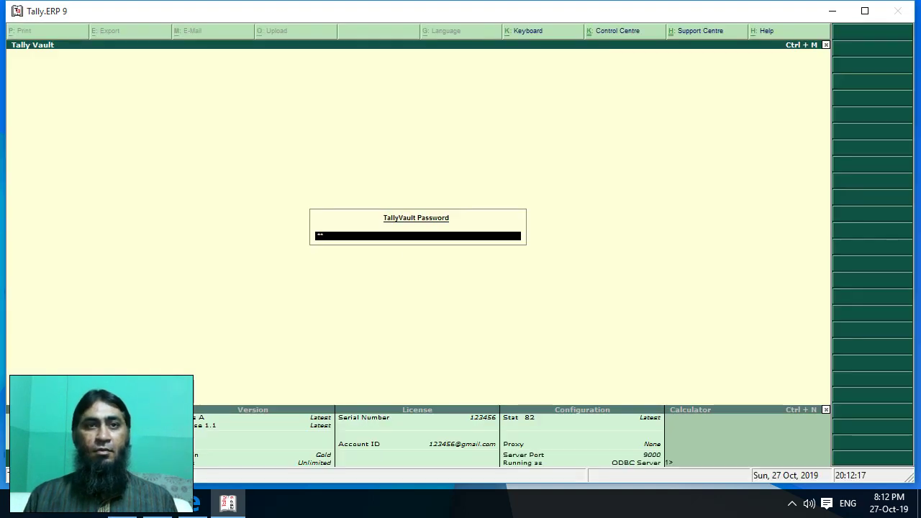
key(Return)
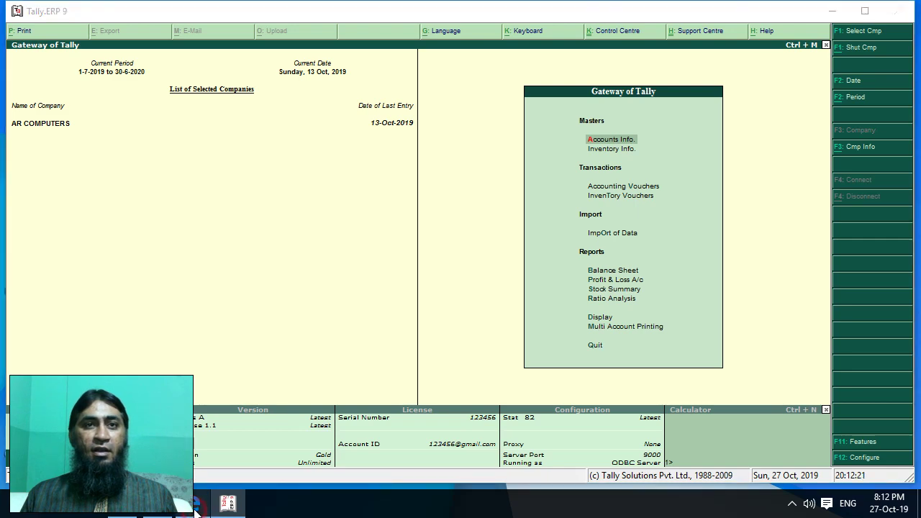
Switch back to the Word document and highlight the Purchased and NH COMPUTER account names in the entry line
click(194, 505)
click(196, 511)
click(228, 505)
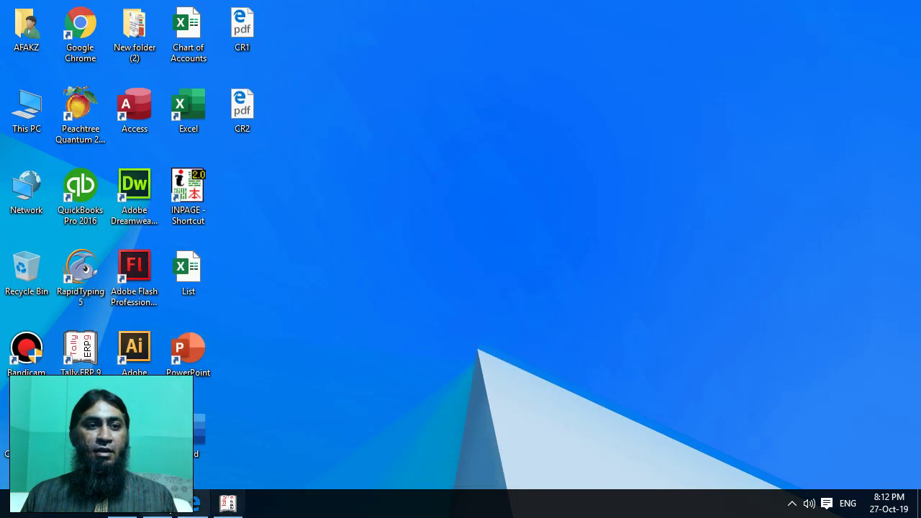
click(156, 505)
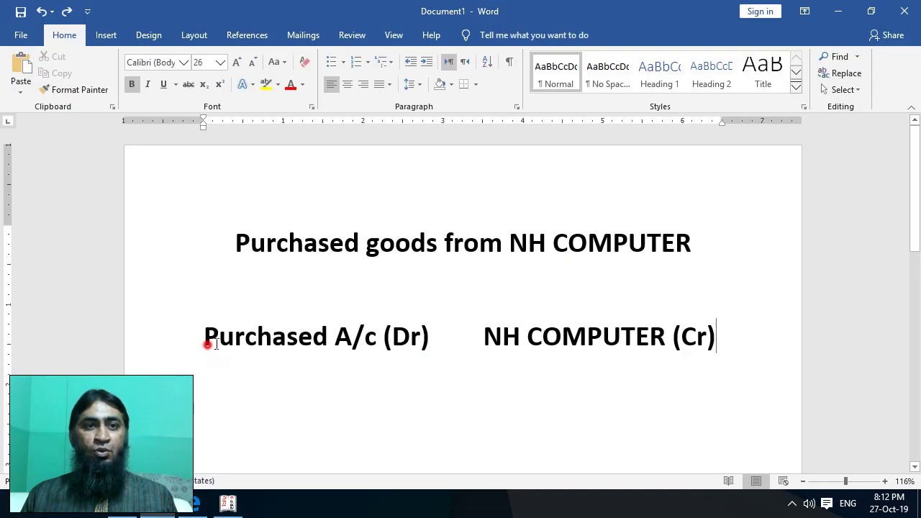
drag(206, 343, 328, 338)
drag(485, 342, 671, 340)
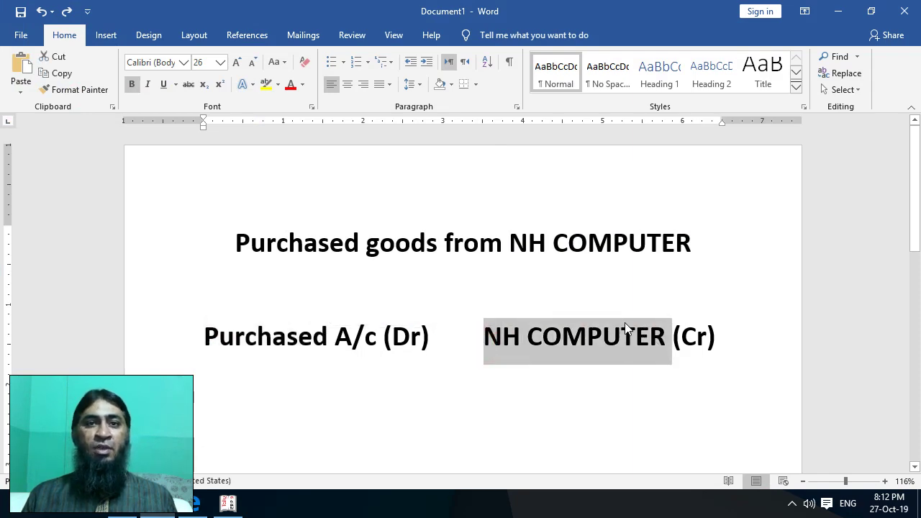
Switch to Tally.ERP 9, check the ledger display list for NH Computer and Purchase, and return to the Gateway of Tally
click(227, 503)
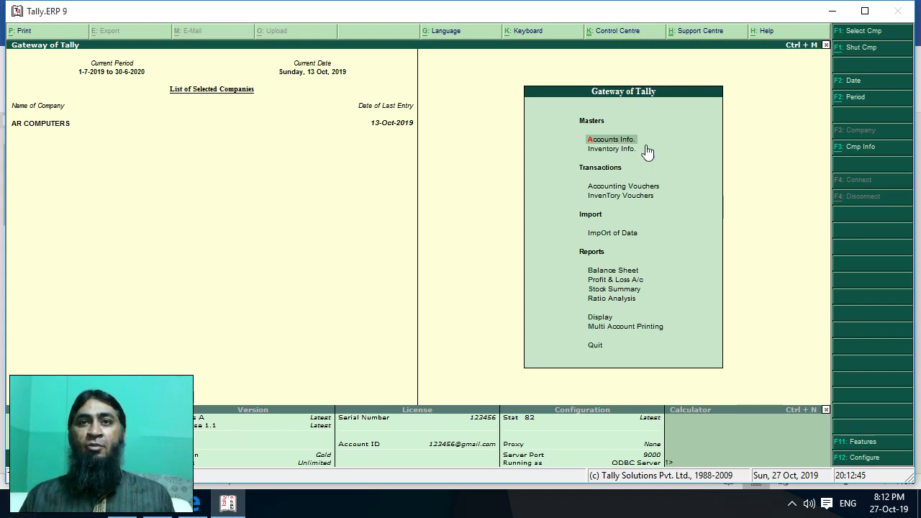
click(602, 140)
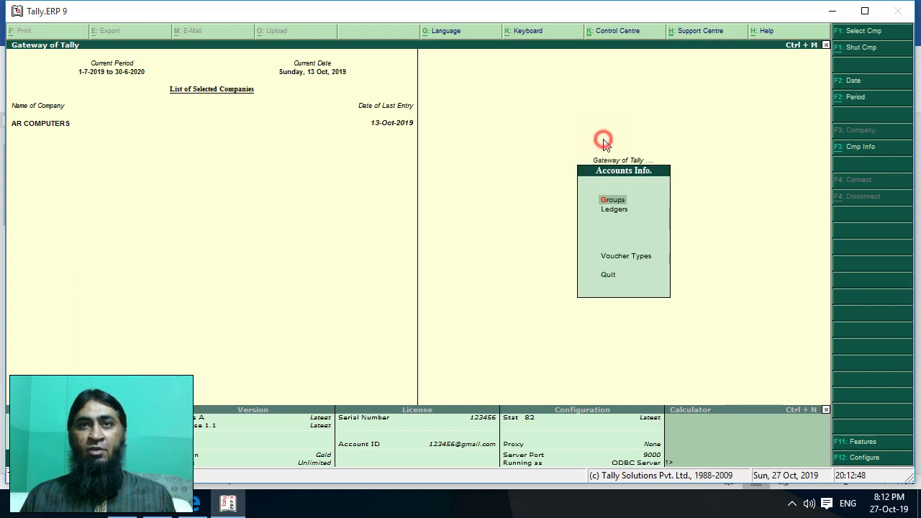
click(614, 208)
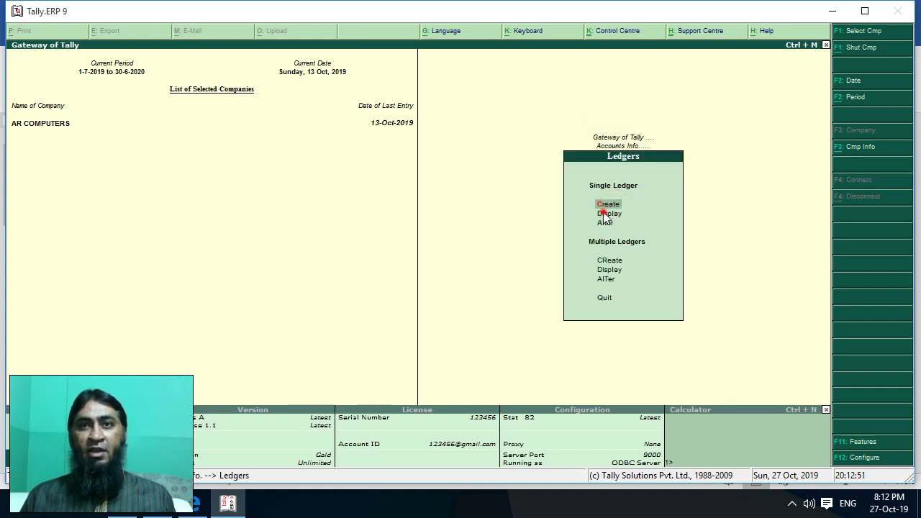
click(605, 214)
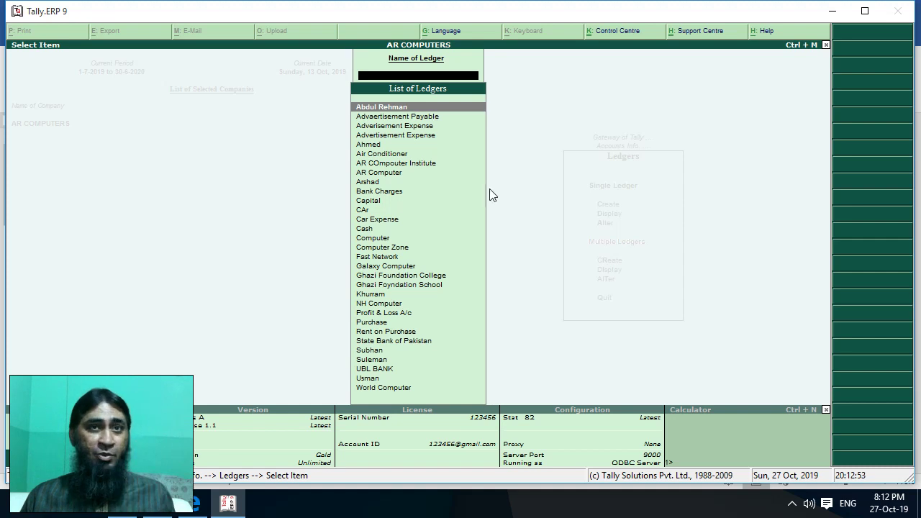
click(396, 305)
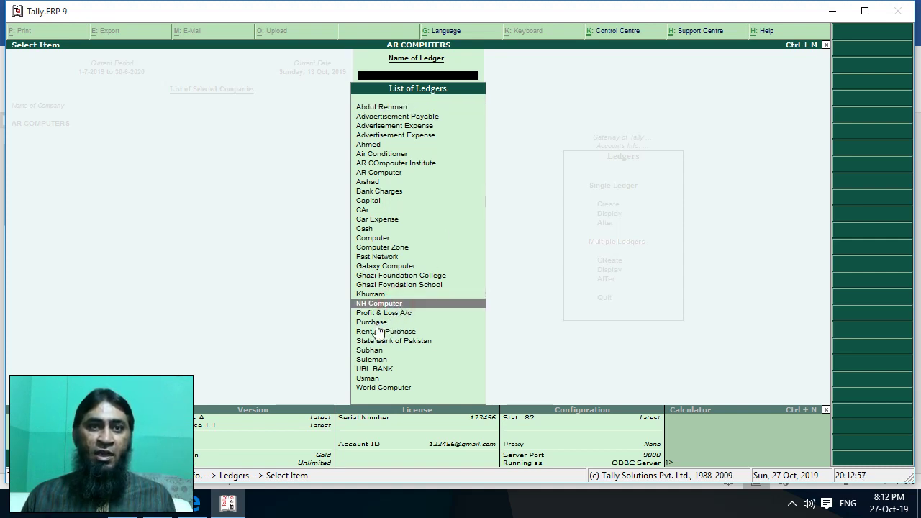
click(373, 322)
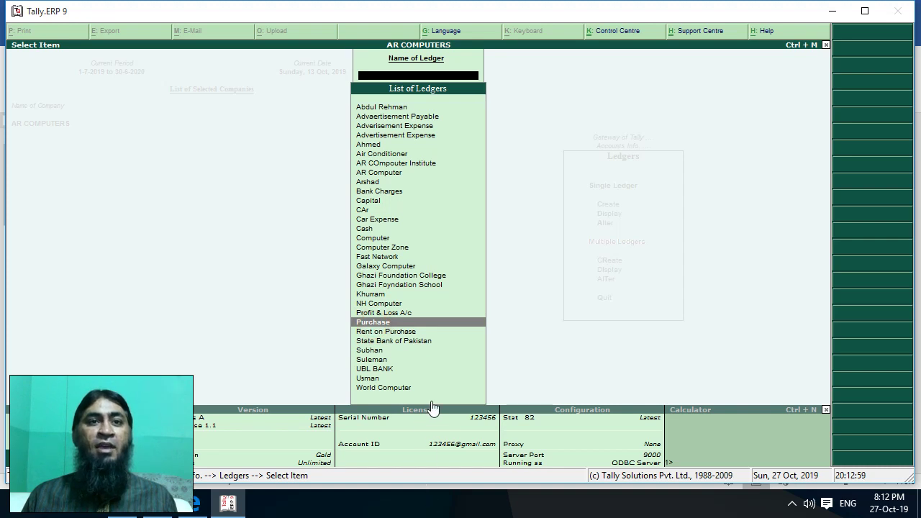
key(Escape)
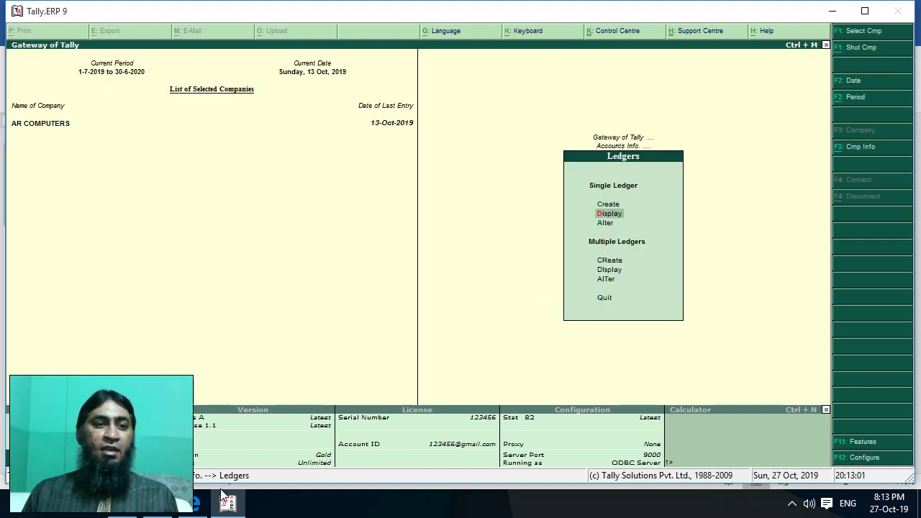
key(Escape)
key(Escape)
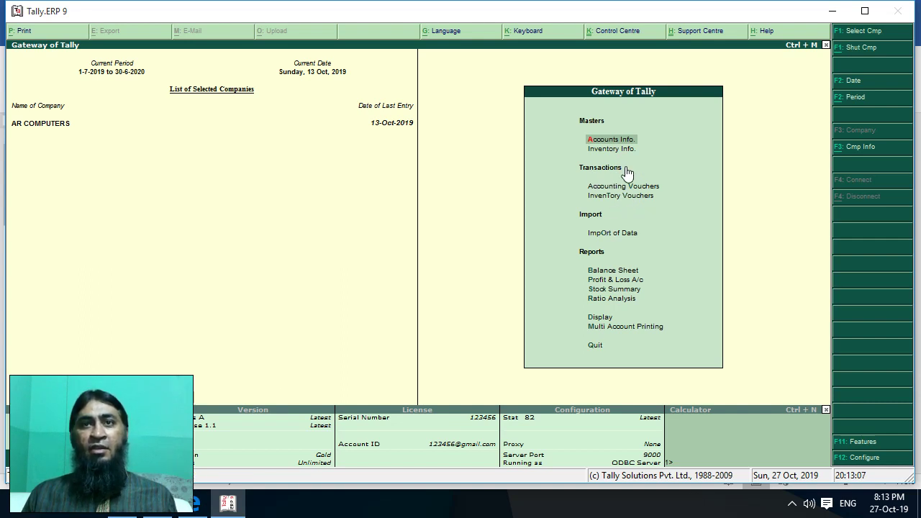
Review the list of existing stock items in the inventory masters and return to the Gateway of Tally
click(608, 149)
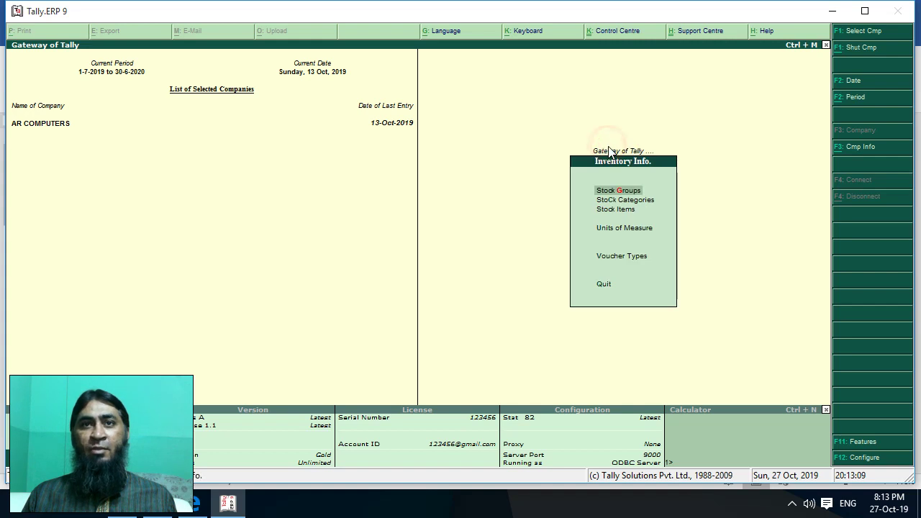
click(623, 215)
click(603, 213)
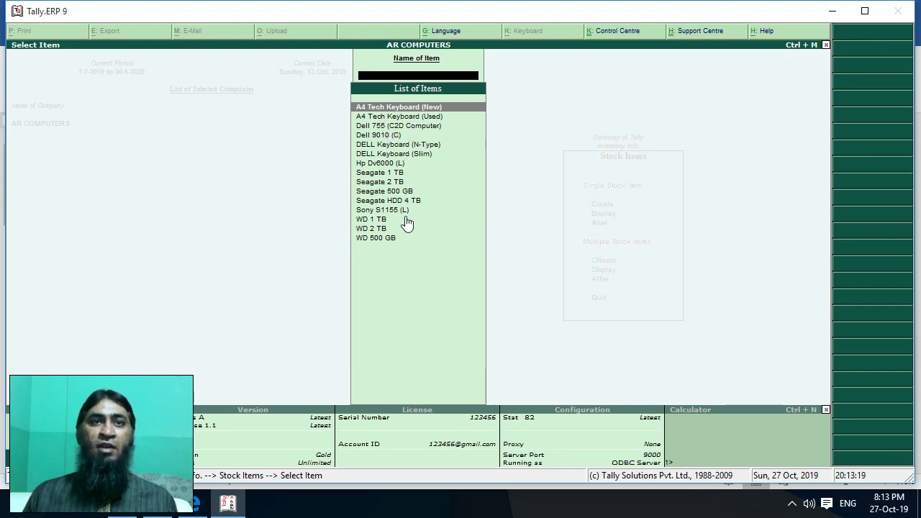
key(Escape)
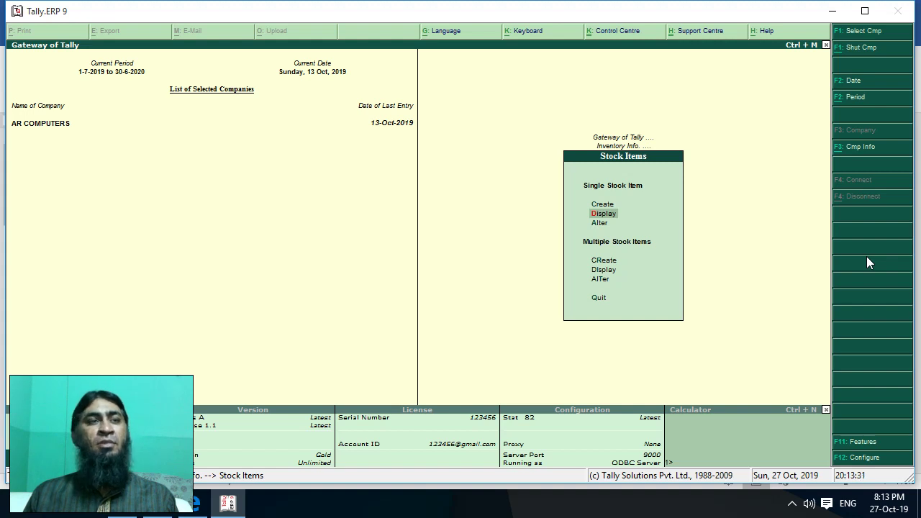
key(Escape)
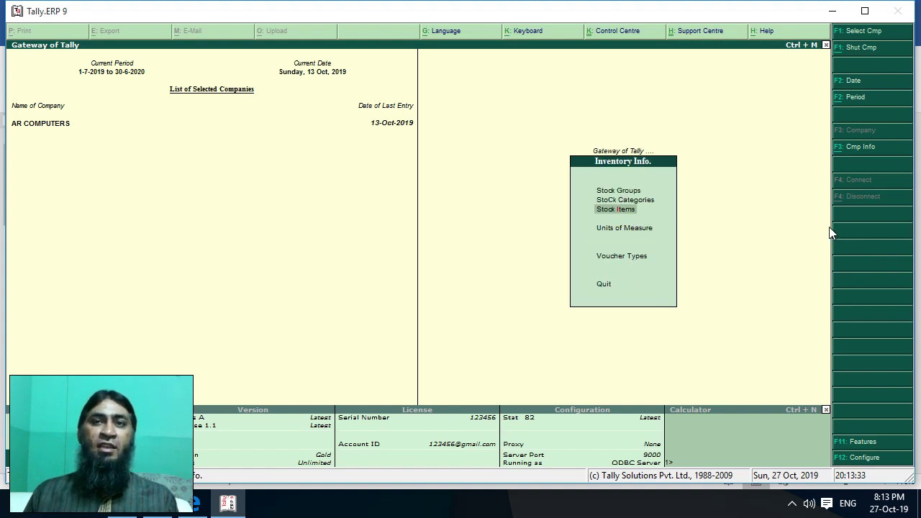
key(Escape)
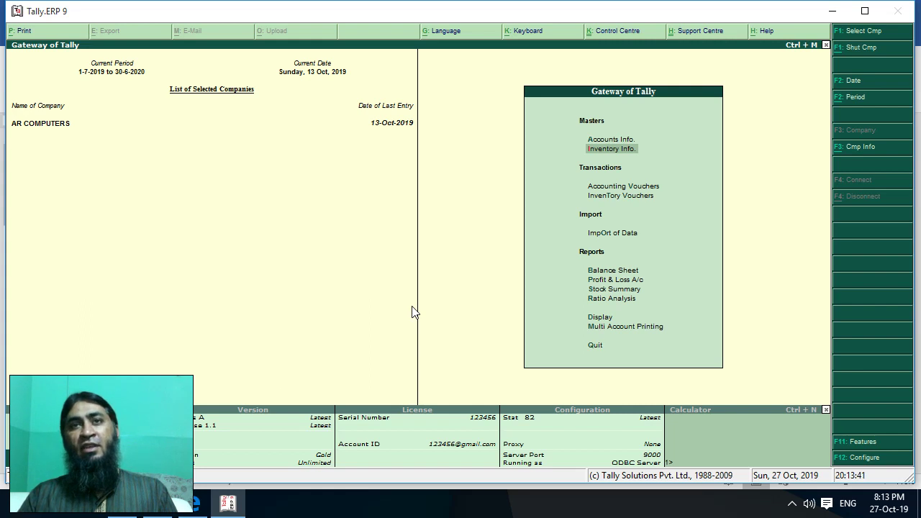
Start a new accounting voucher and change its type to Purchase
click(626, 185)
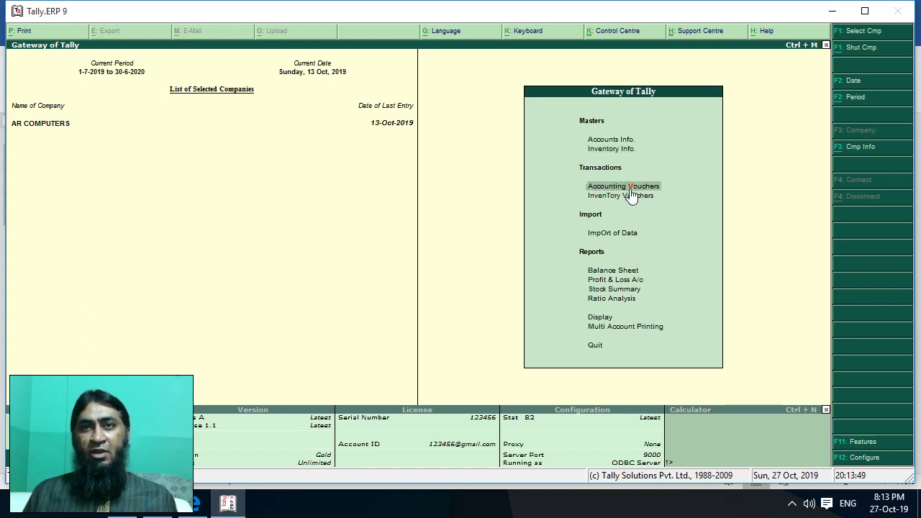
click(631, 188)
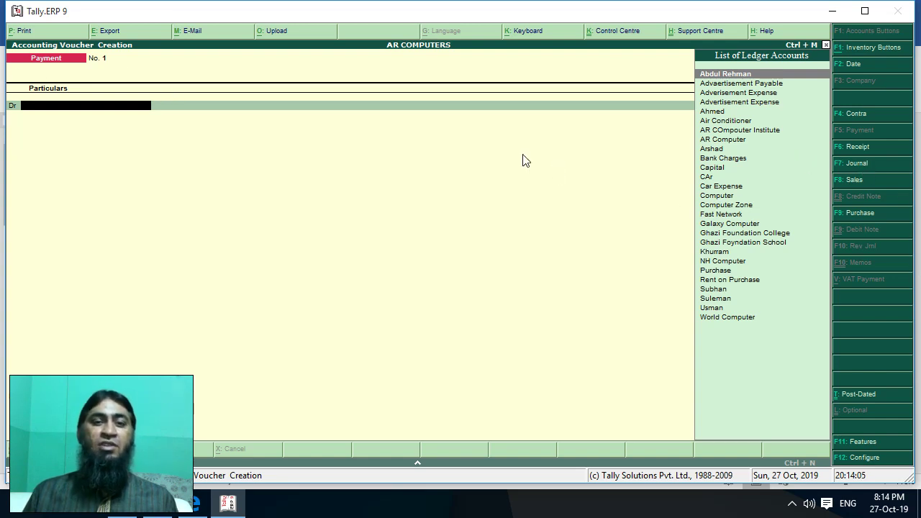
click(861, 215)
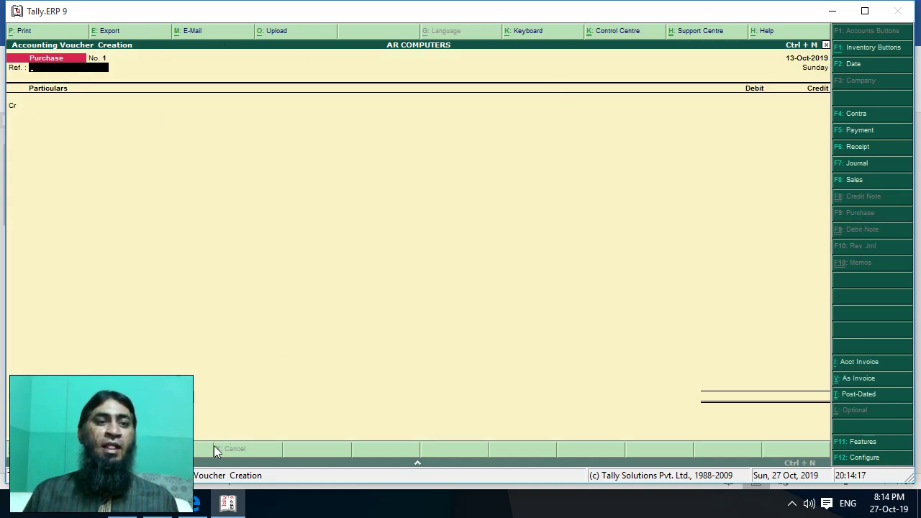
Switch to CR1.pdf in the browser and examine the NH COMPUTER credit memo's supplier, invoice details, items, quantities, rates and total
click(194, 503)
scroll(613, 173, up, 2)
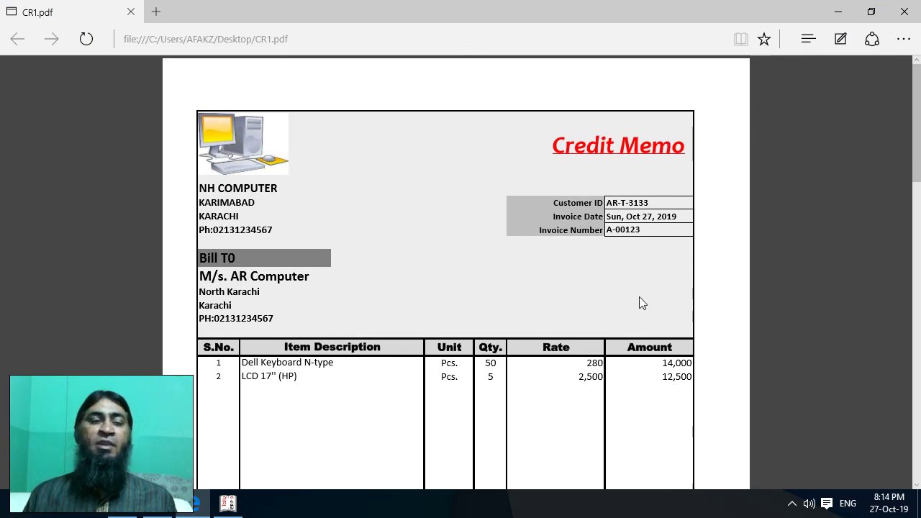
scroll(638, 296, down, 1)
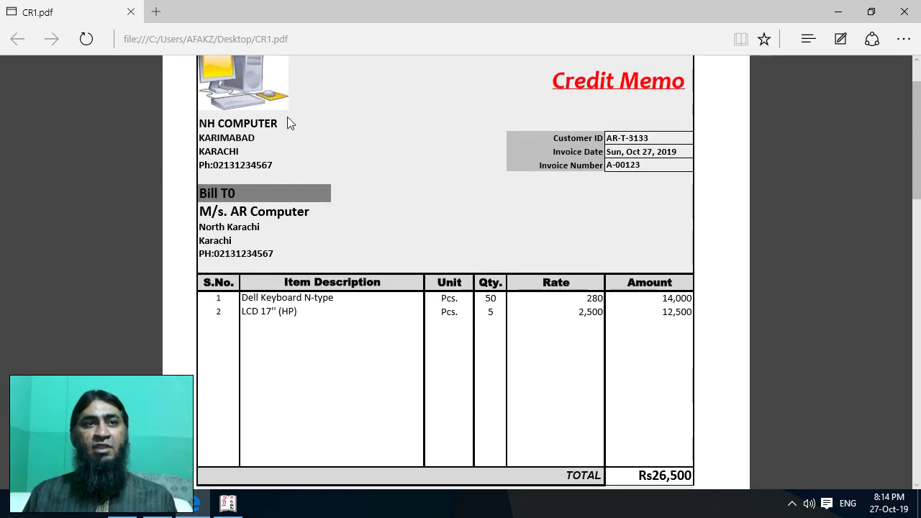
scroll(288, 261, down, 2)
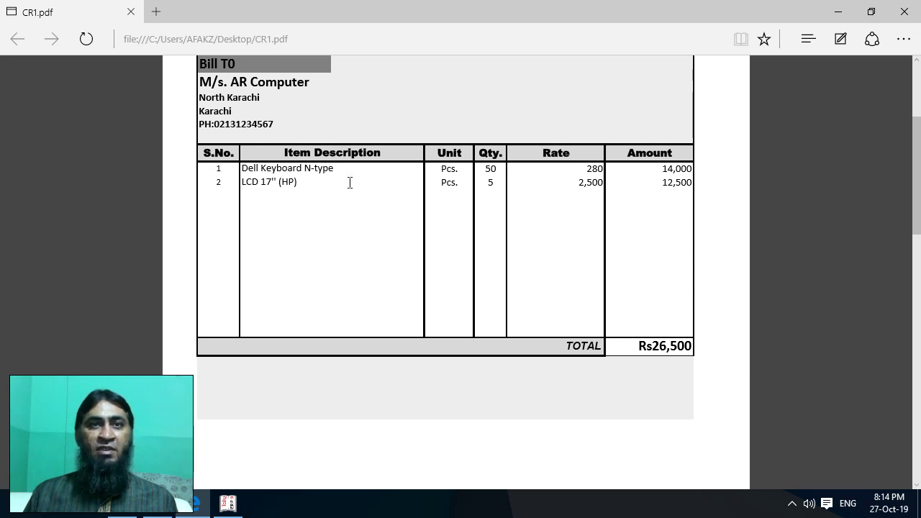
click(502, 185)
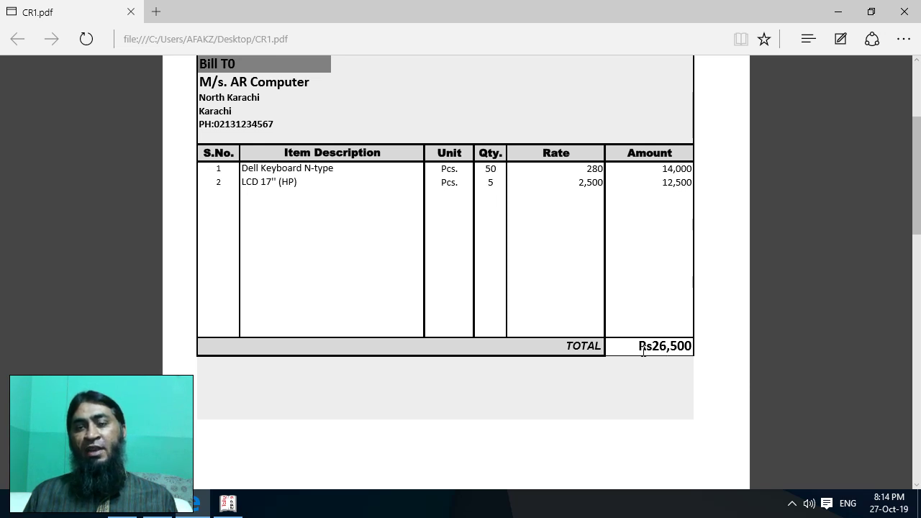
scroll(715, 378, up, 1)
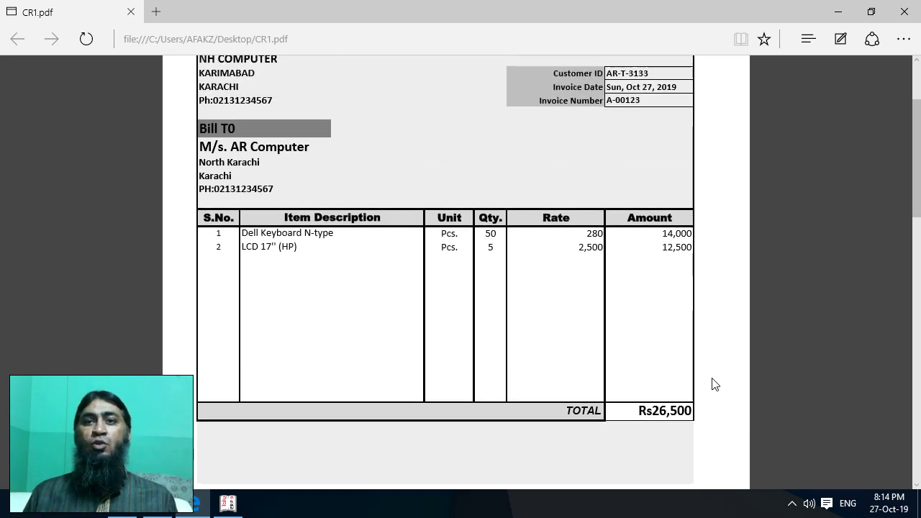
scroll(714, 384, up, 1)
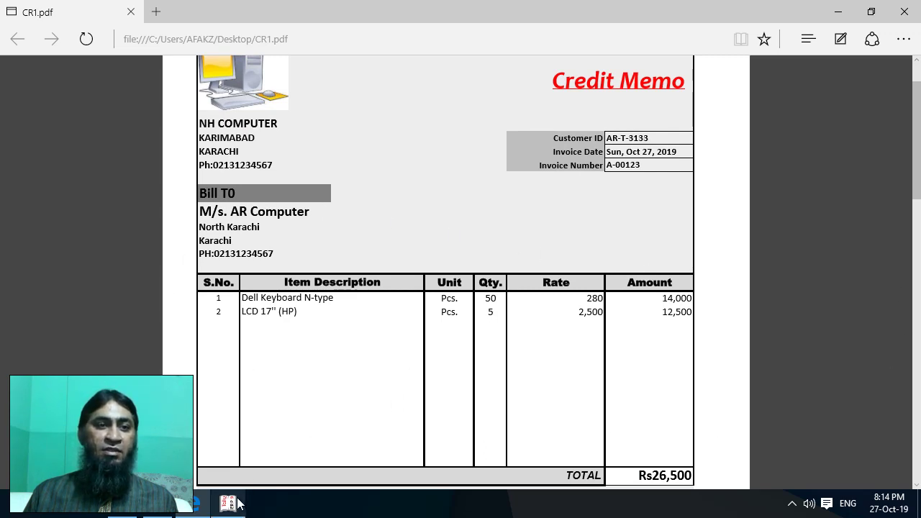
mouse_move(239, 504)
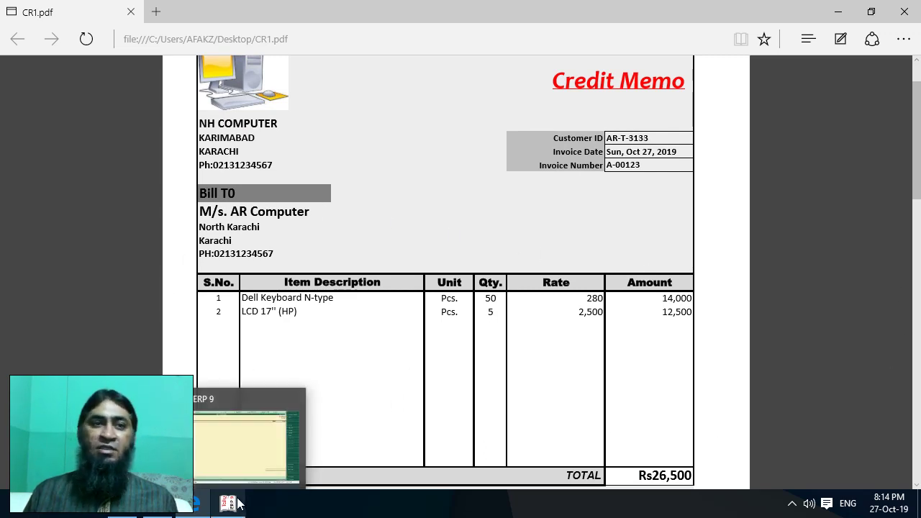
Switch to Tally.ERP 9 and set the purchase voucher's date to 27-10-2019
click(238, 503)
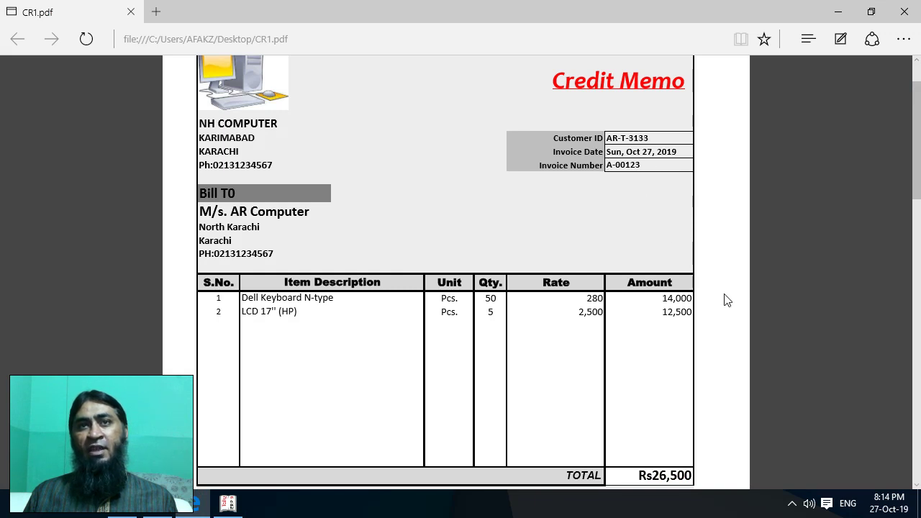
key(alt+Tab)
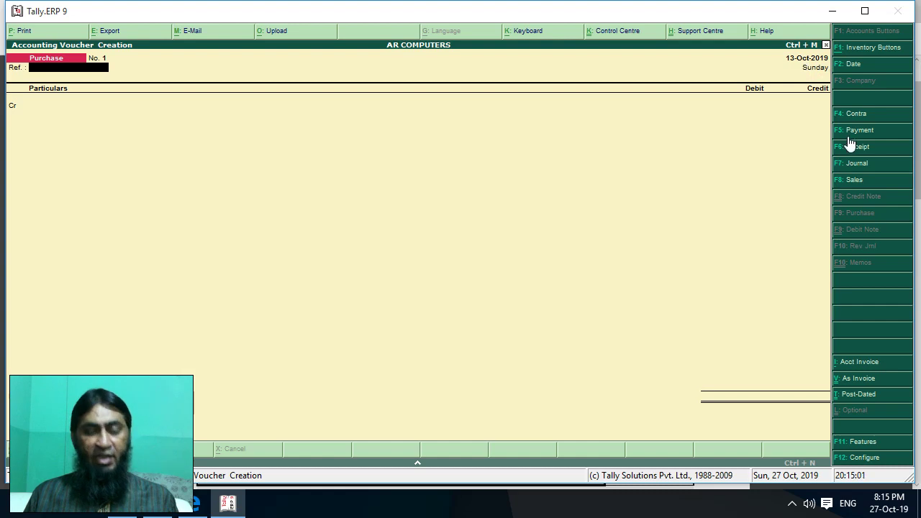
key(F2)
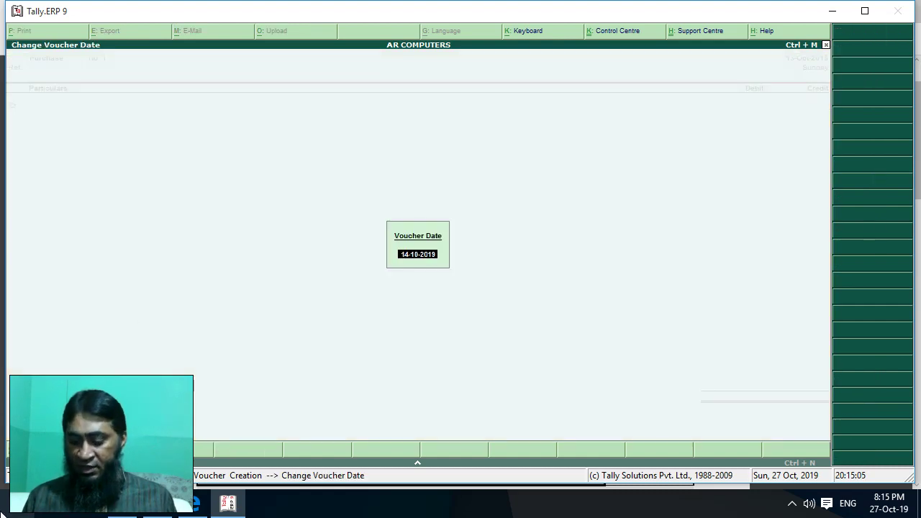
text(27-10-2019)
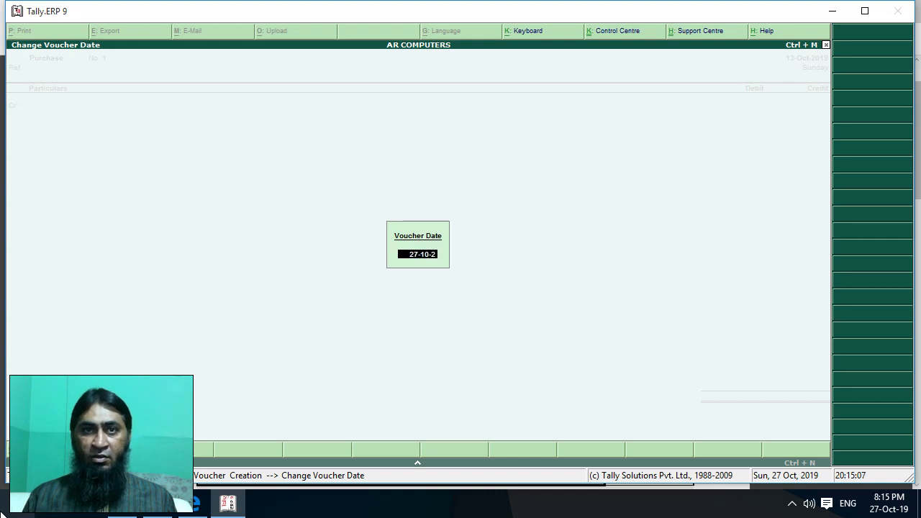
key(Return)
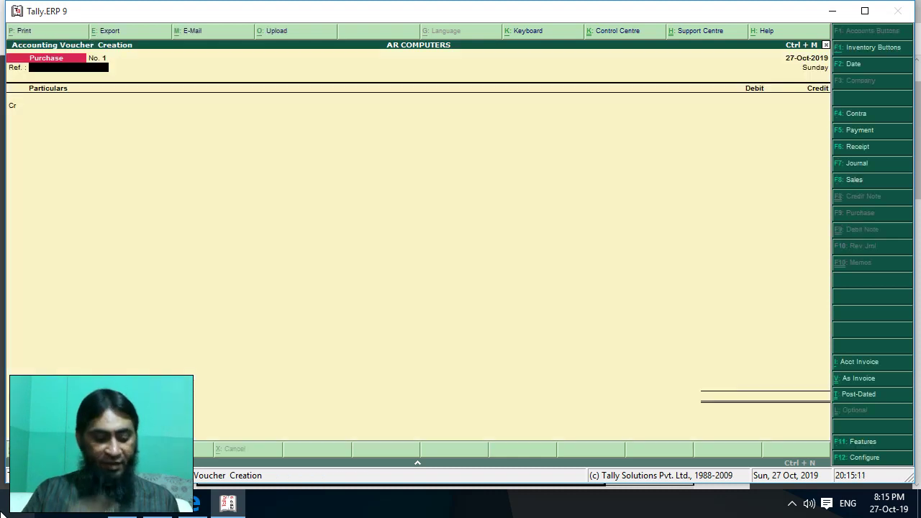
Enter the supplier's invoice number A-00123 as the purchase voucher's reference
text(A-0012)
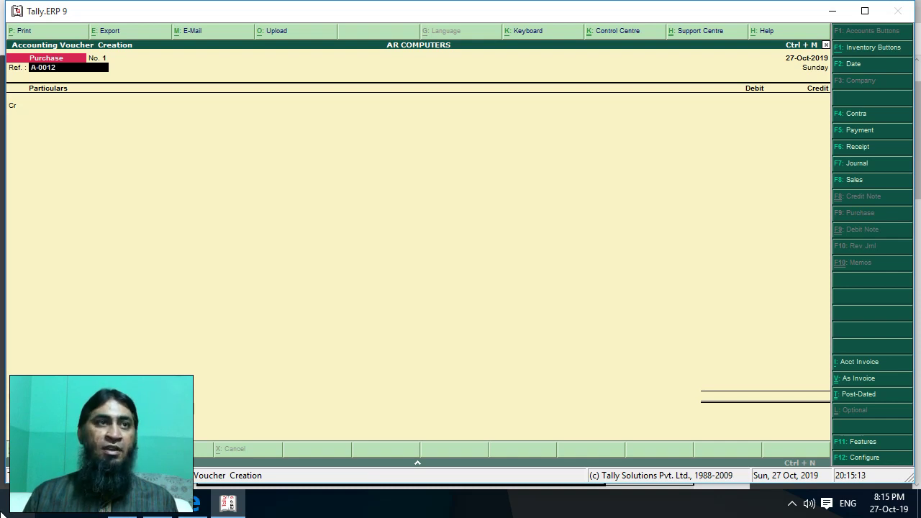
text(3)
key(Return)
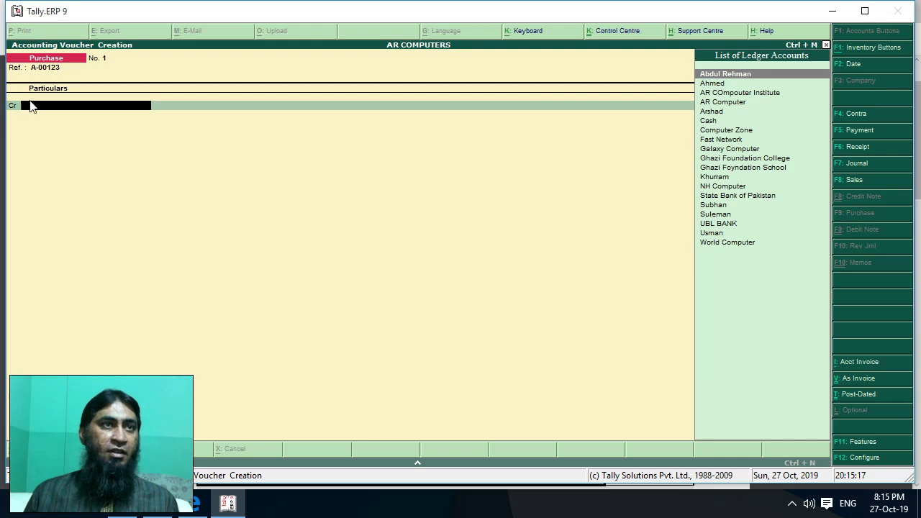
Check the supplier name in CR1.pdf, return to Tally.ERP 9 and select NH Computer as the credited ledger
click(196, 503)
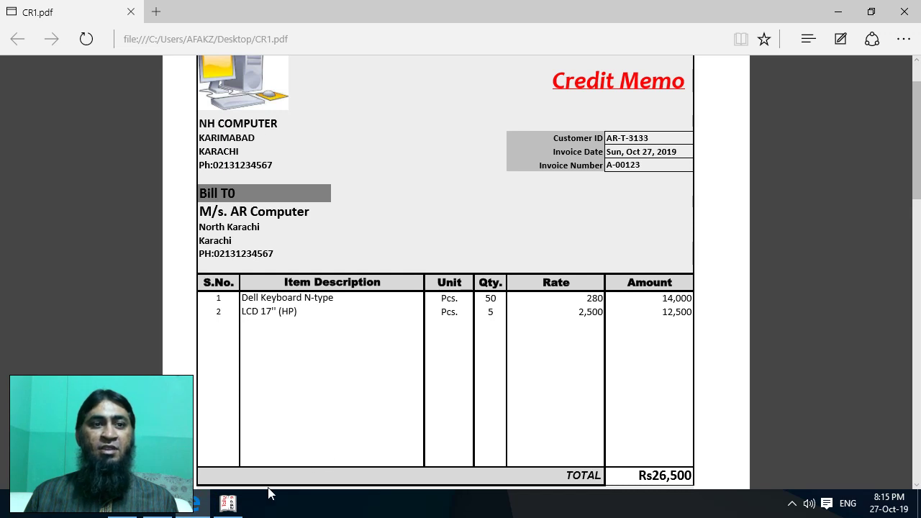
click(227, 502)
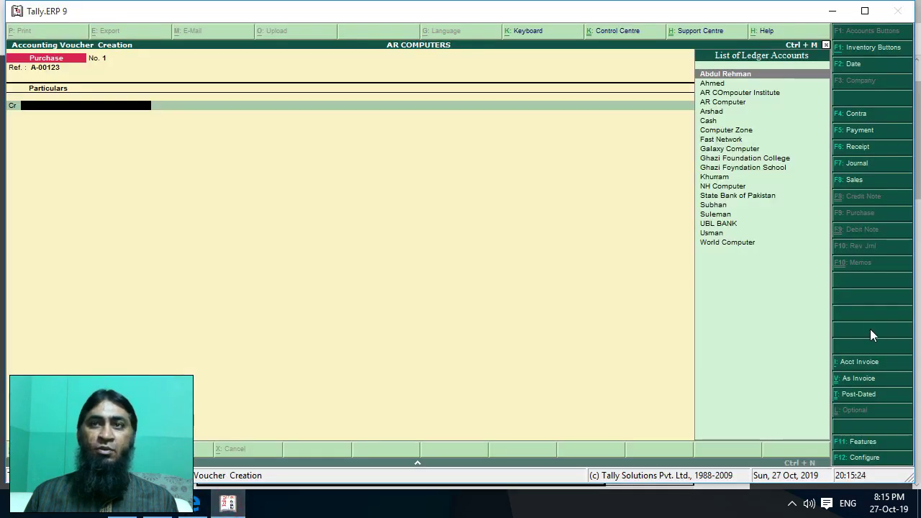
click(721, 186)
click(721, 186)
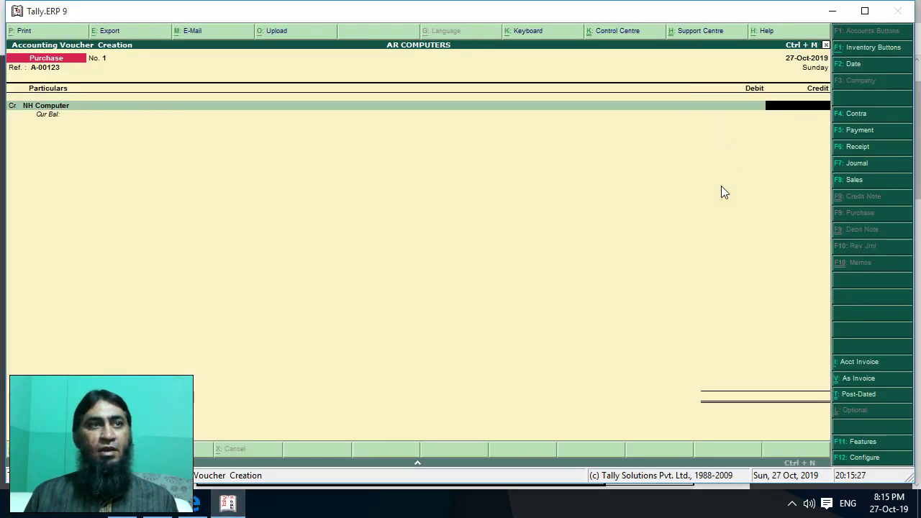
Check the credit memo's total in CR1.pdf, return to Tally.ERP 9 and enter 26500 as NH Computer's credit amount
click(193, 503)
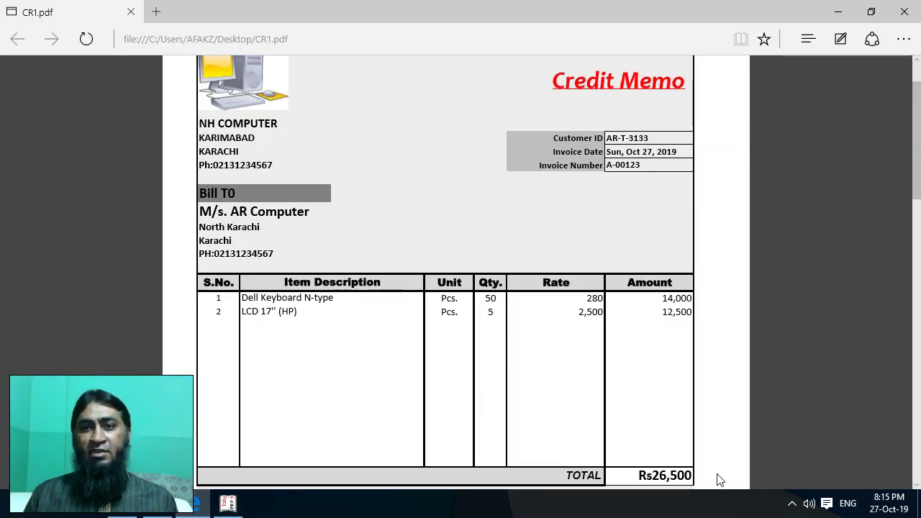
click(227, 503)
text(25600)
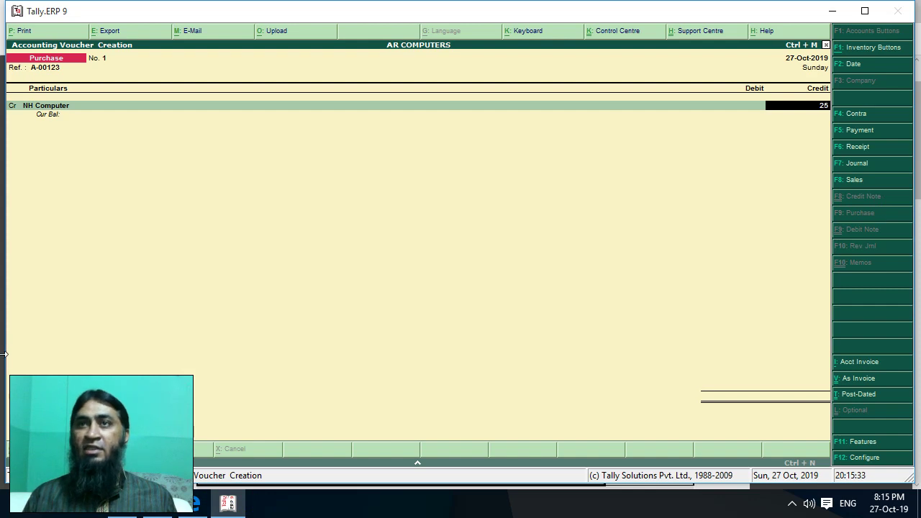
key(BackSpace)
key(BackSpace)
key(BackSpace)
key(BackSpace)
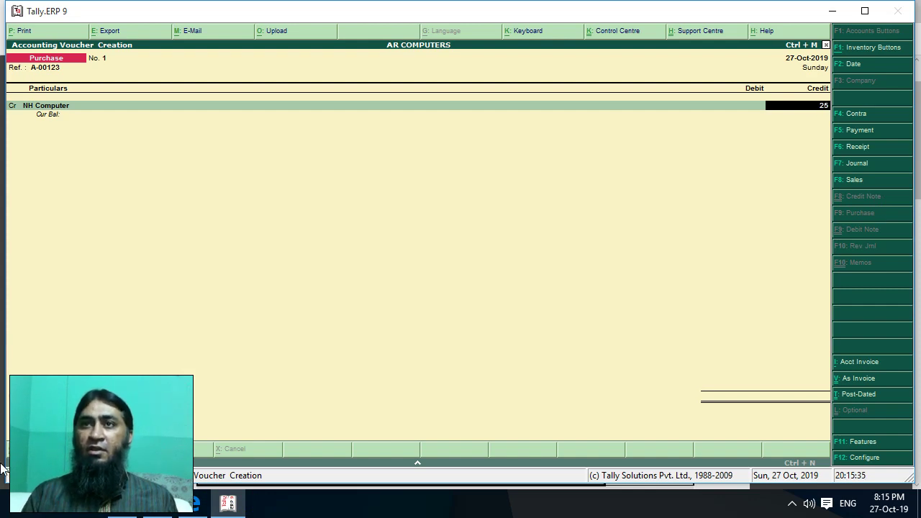
text(6500)
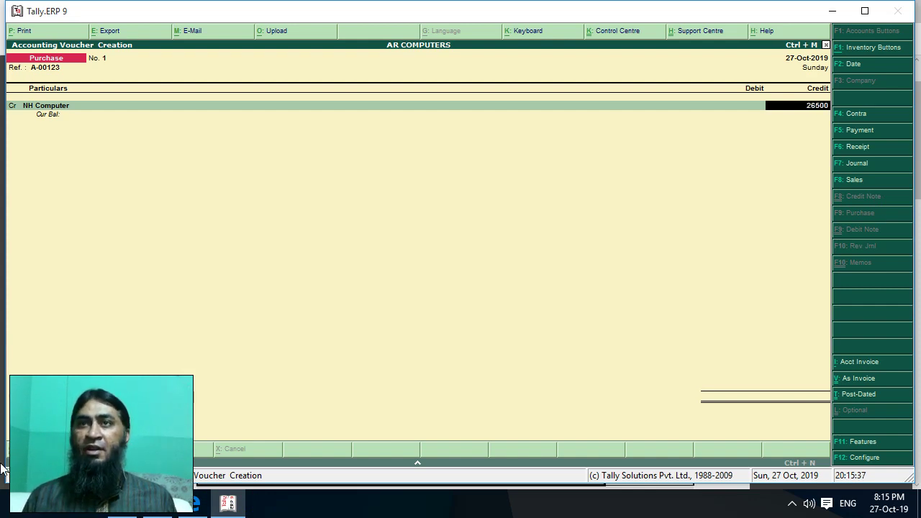
key(Return)
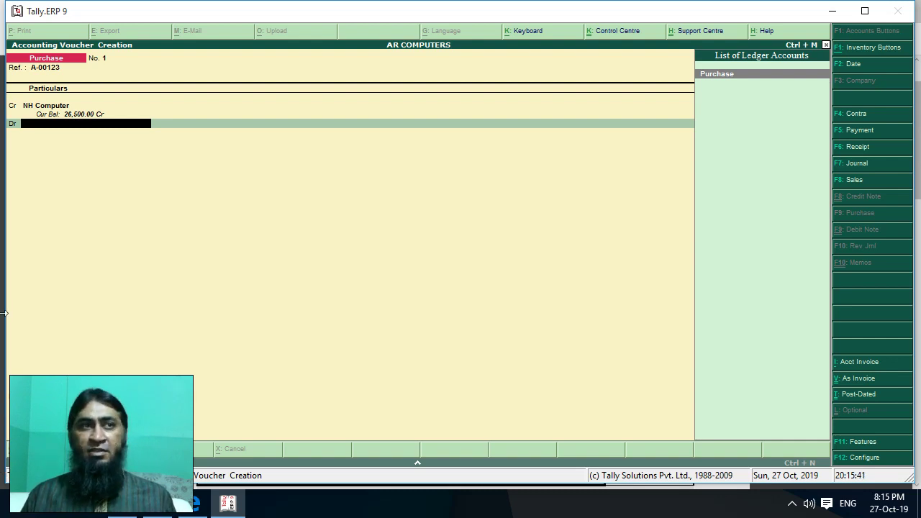
Debit the Purchase ledger and, after checking the first line in CR1.pdf, allocate the stock item DELL Keyboard (N-Type) in Tally.ERP 9
key(Return)
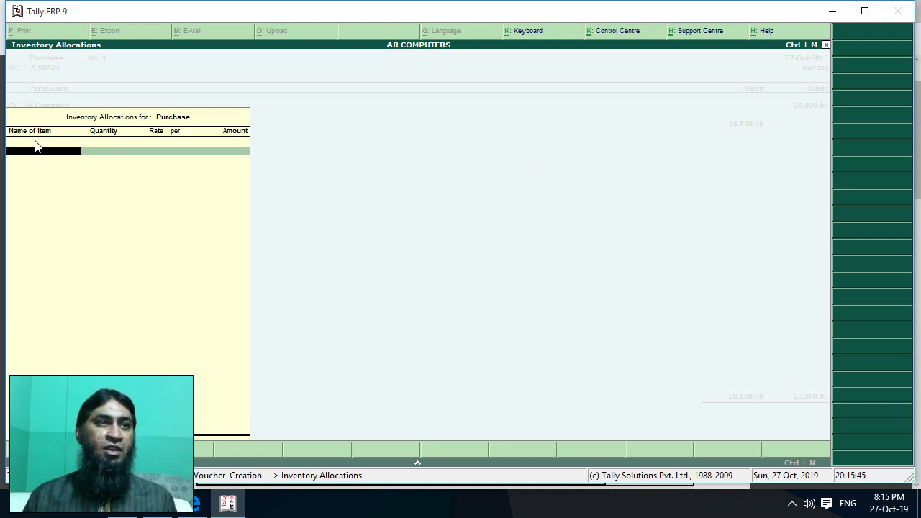
click(207, 500)
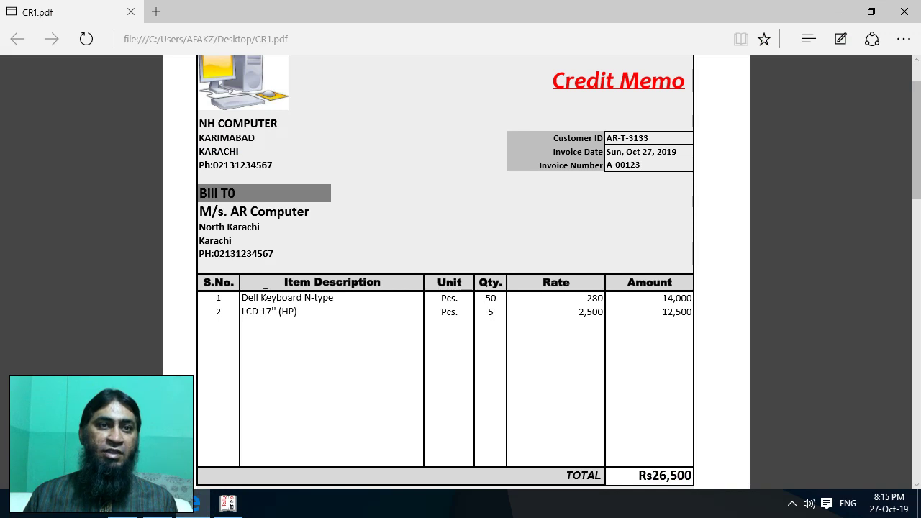
click(227, 502)
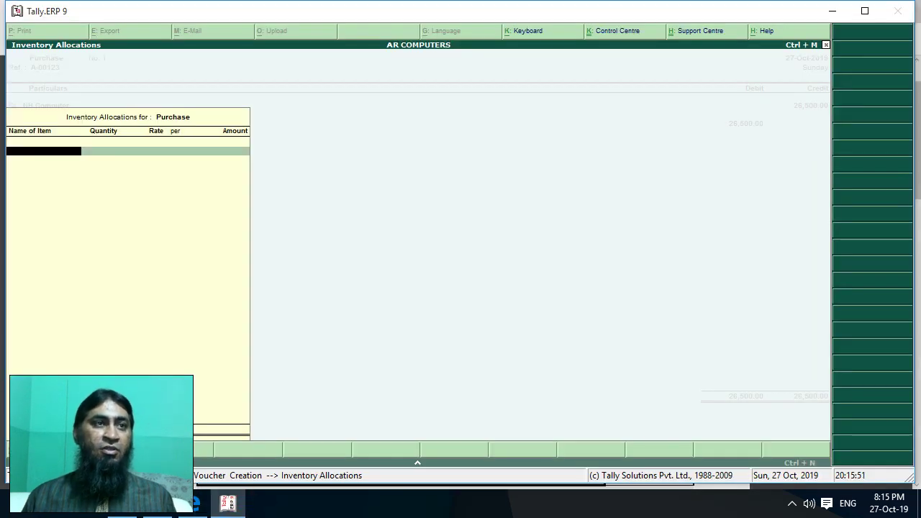
key(space)
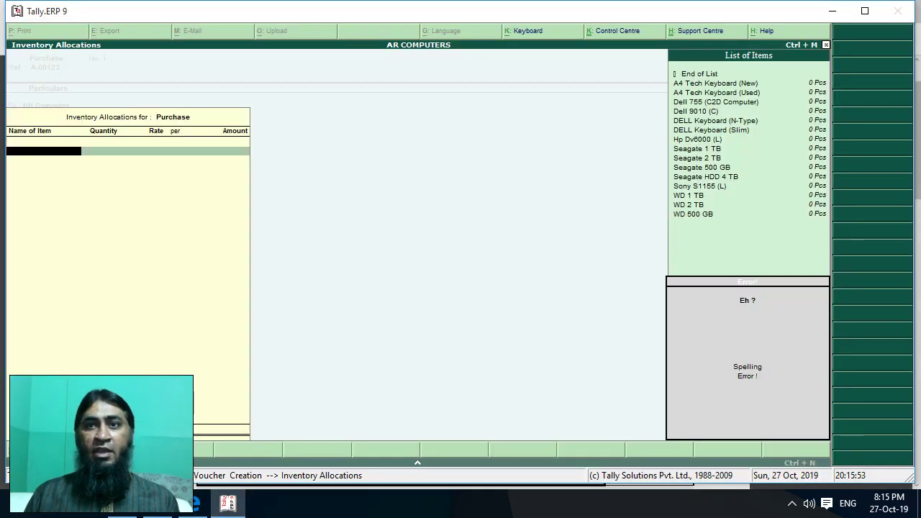
key(Escape)
key(Return)
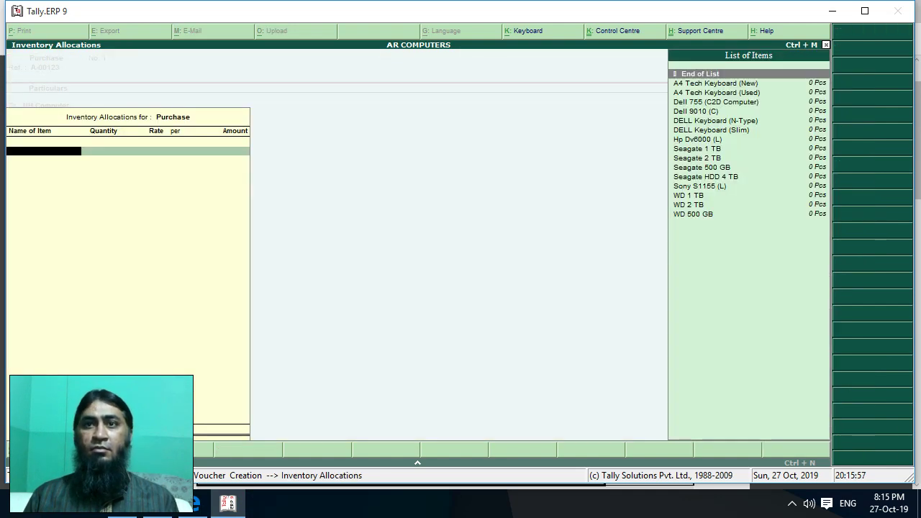
key(Down)
key(Down)
key(Down)
key(Down)
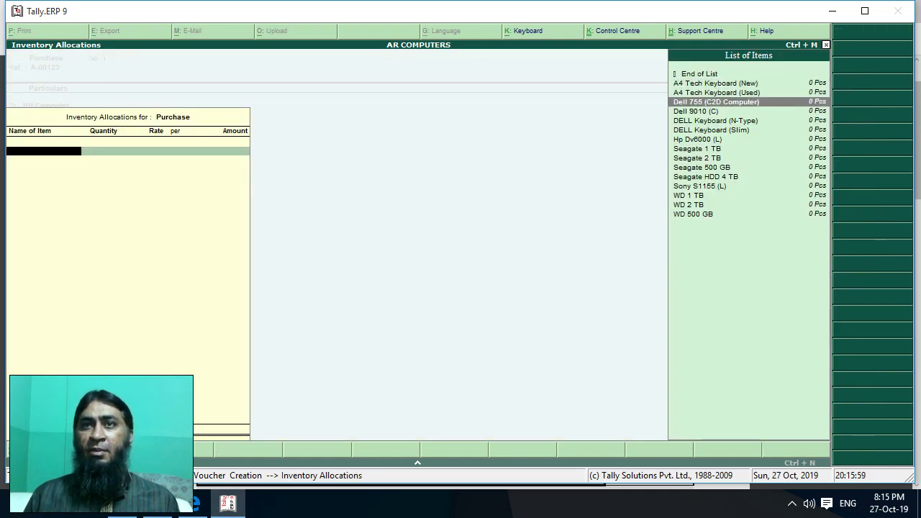
key(Down)
key(Return)
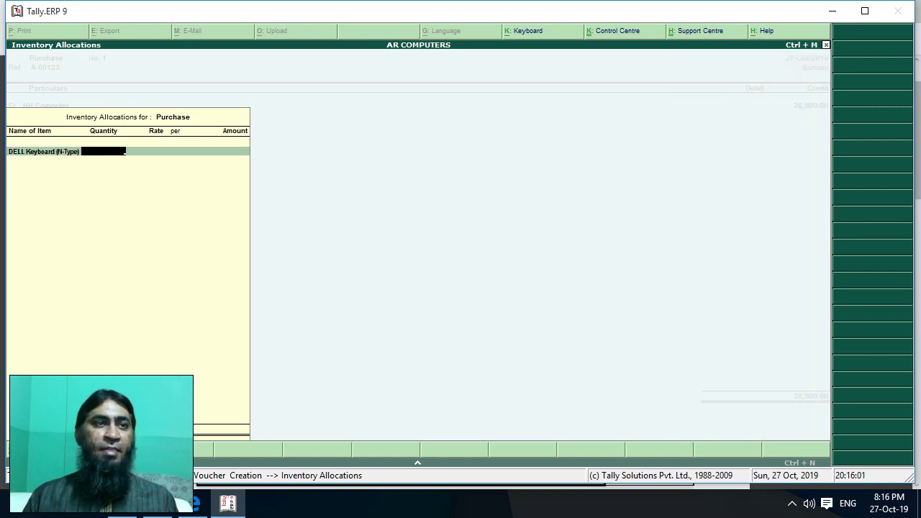
Set the DELL Keyboard (N-Type) quantity to 50 Pcs and its rate to 280 per Pcs, checking the rate in CR1.pdf
text(50)
key(Return)
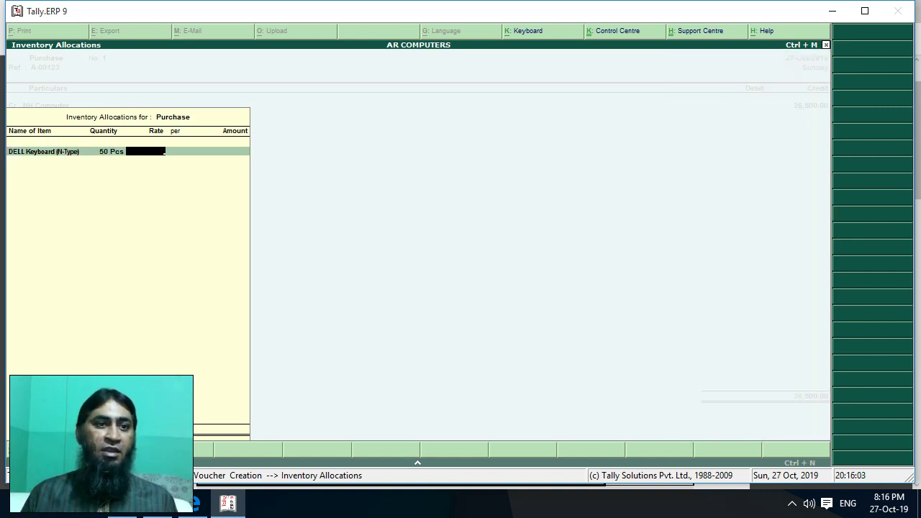
click(196, 503)
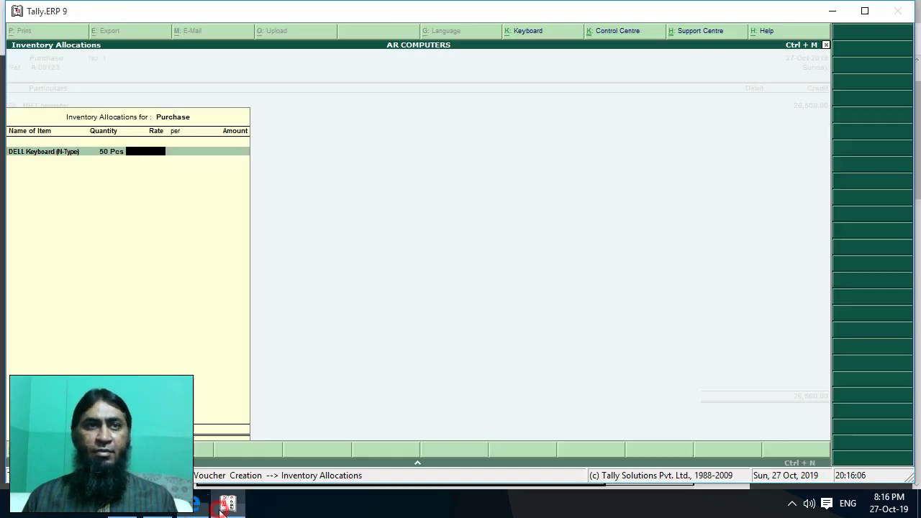
click(227, 503)
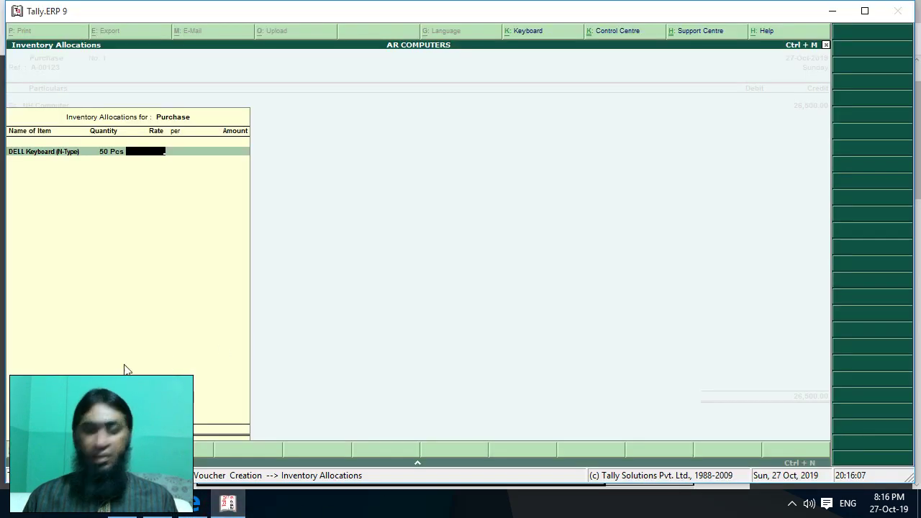
text(280)
key(Return)
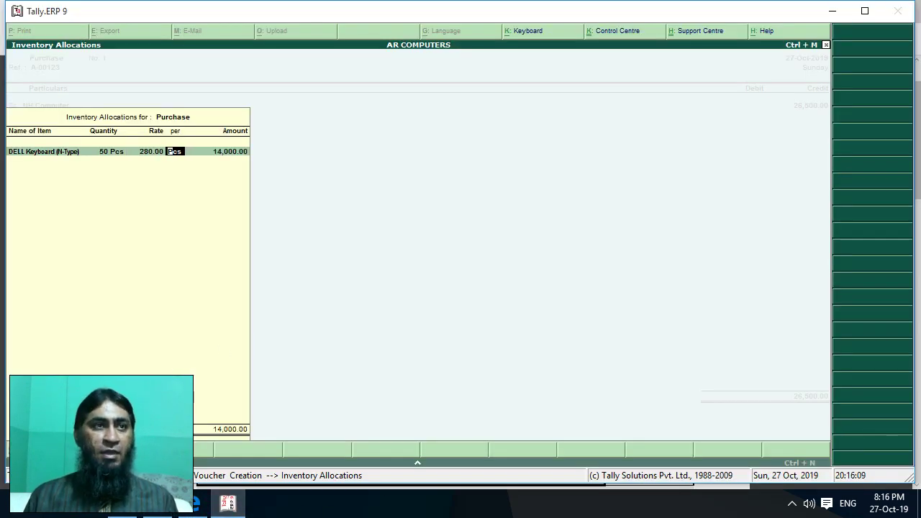
key(Return)
key(Return)
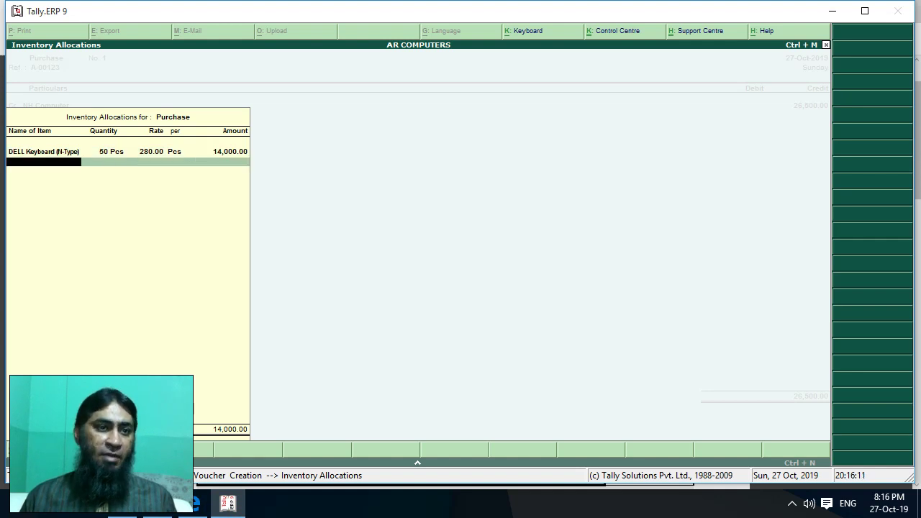
Check the credit memo's second item in CR1.pdf, return to Tally.ERP 9 and look through the stock items for LCD 17" (HP)
click(196, 504)
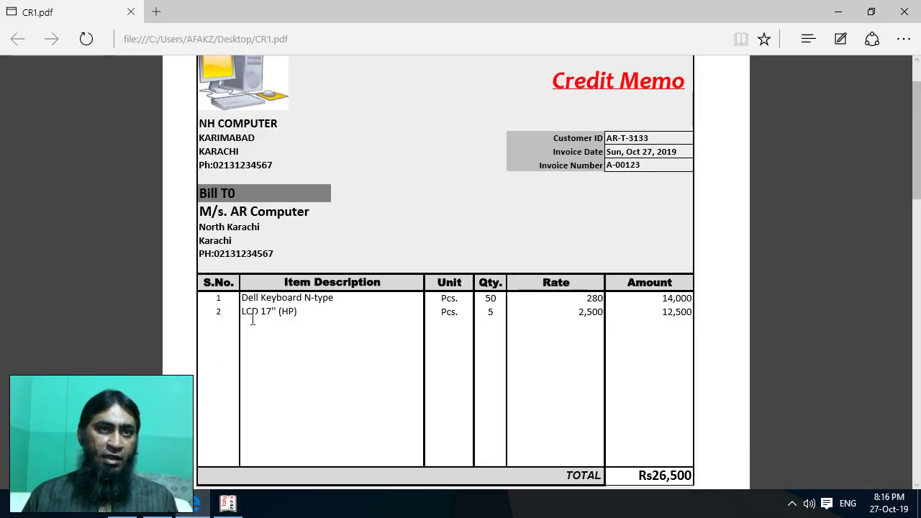
click(228, 503)
key(space)
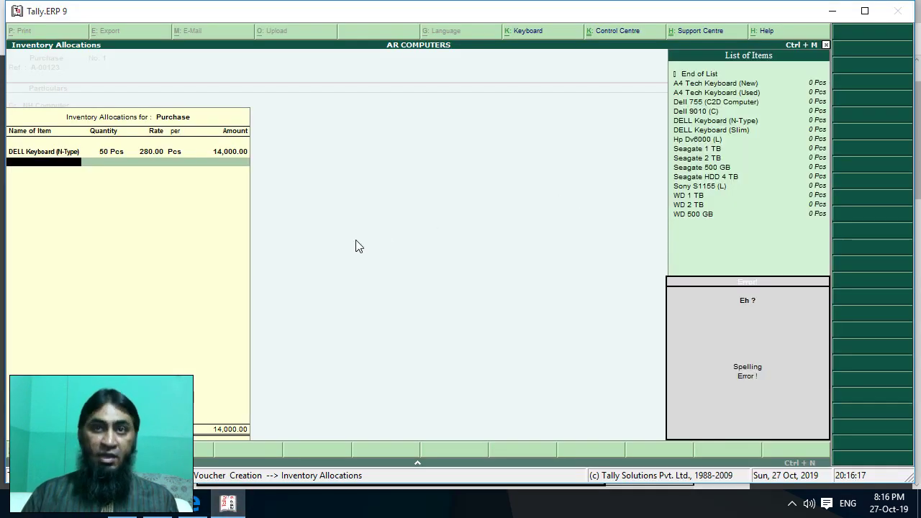
click(756, 229)
key(Down)
key(Down)
key(Down)
key(Down)
key(Down)
key(Down)
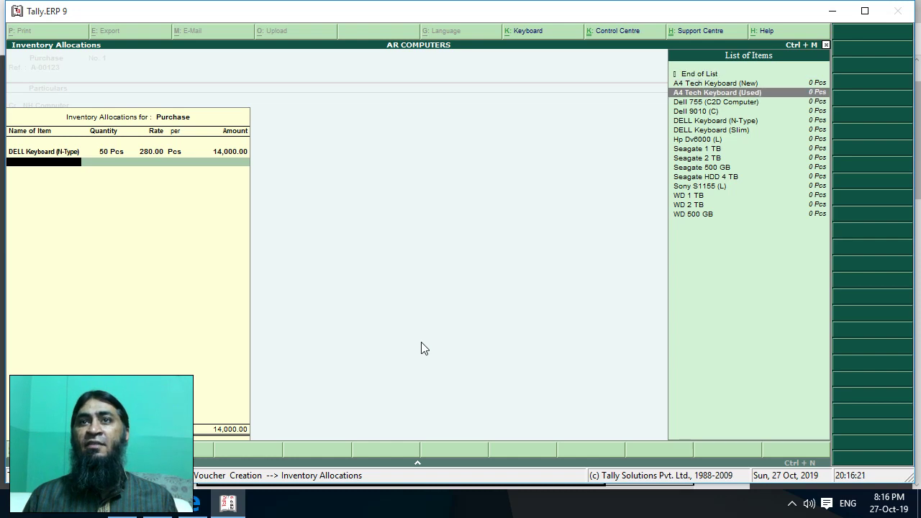
key(Down)
key(Down)
key(Down)
key(Down)
key(Down)
key(Down)
key(Down)
key(Down)
key(Down)
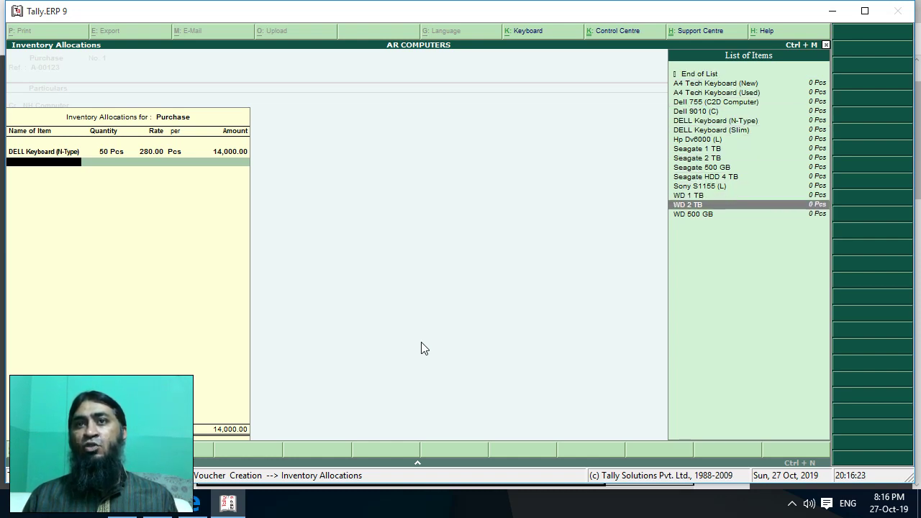
key(Up)
key(Up)
key(Up)
key(Up)
key(Up)
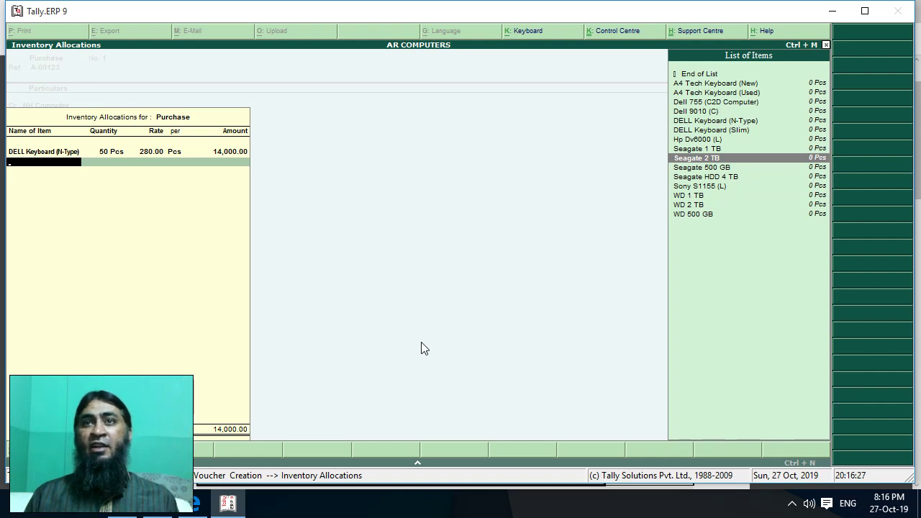
key(Down)
key(Down)
key(Down)
key(Down)
key(Down)
key(Down)
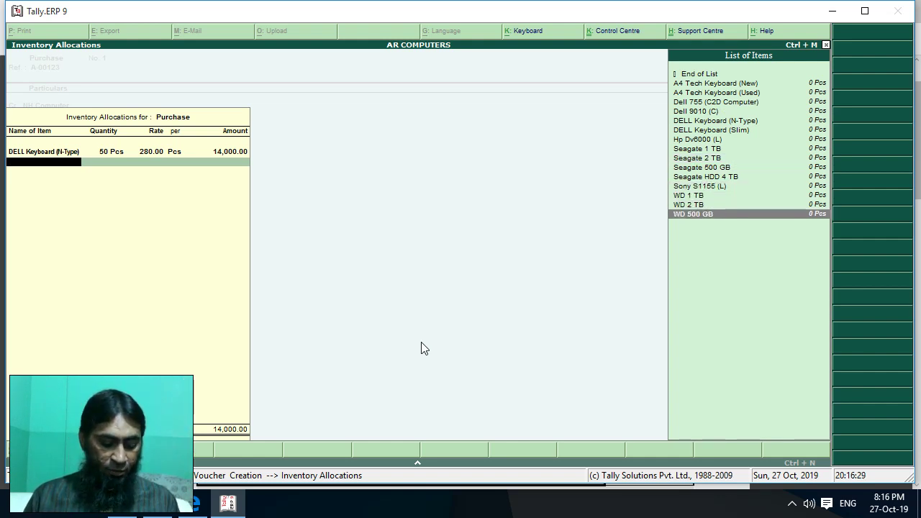
Start creating a new stock item for the second line of the Purchase inventory allocation
key(alt+c)
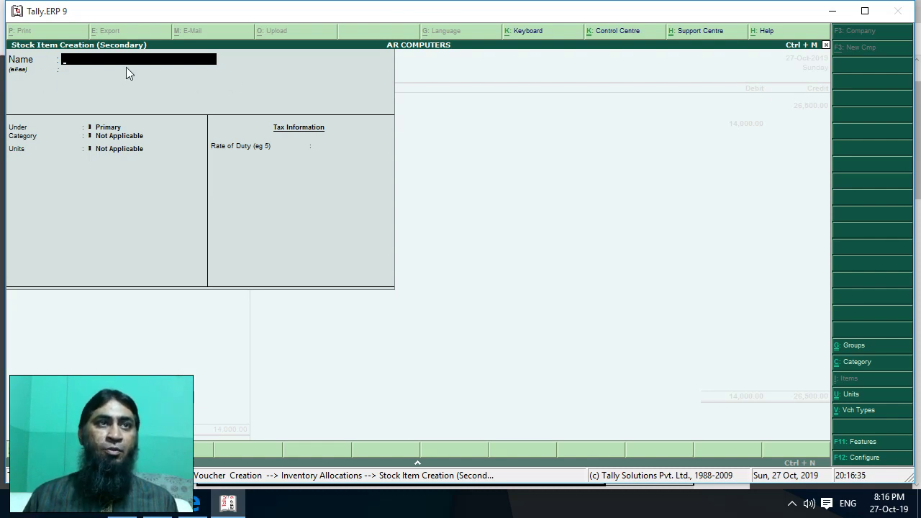
text(LCD)
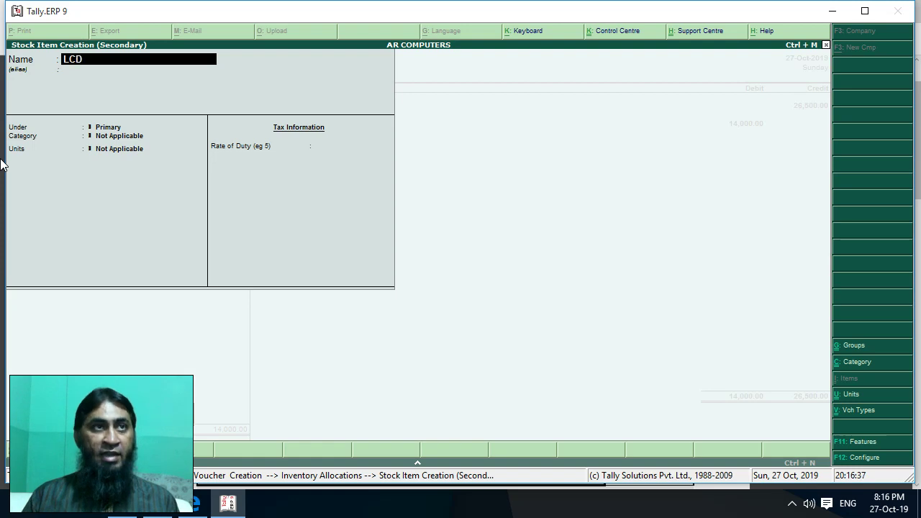
key(alt+Tab)
key(alt+Tab)
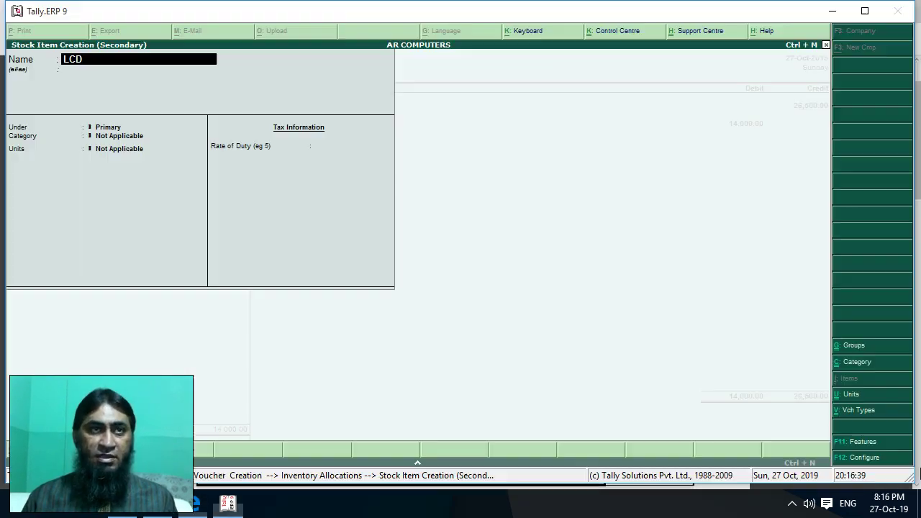
key(BackSpace)
key(BackSpace)
key(BackSpace)
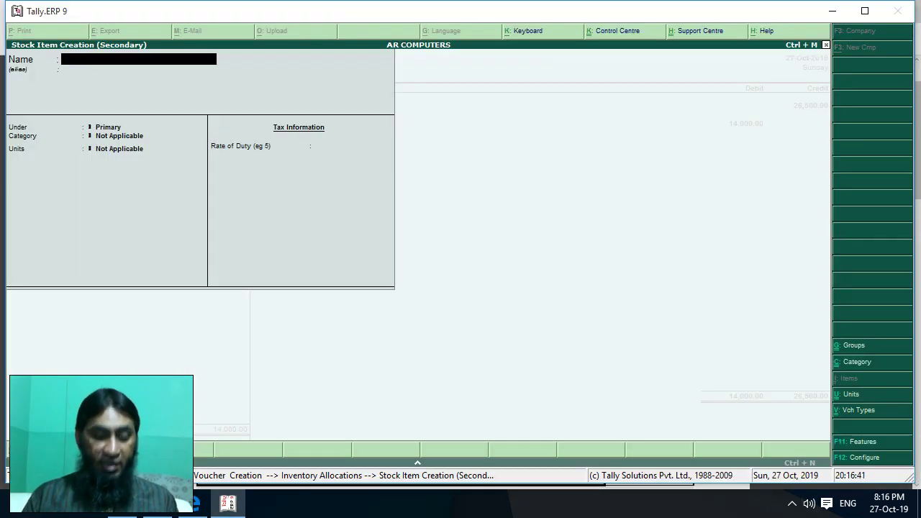
Name the new stock item HP LCD 17" and leave its alias blank
text(HP)
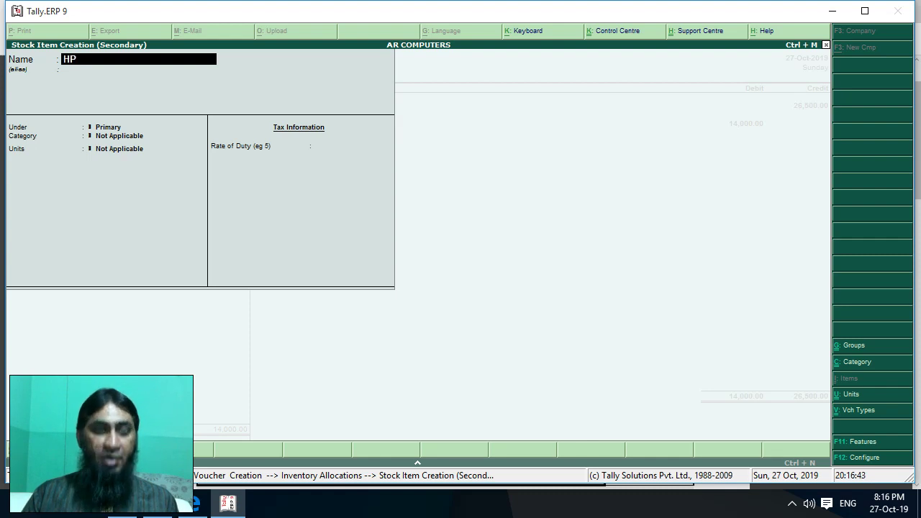
text( LCD 17)
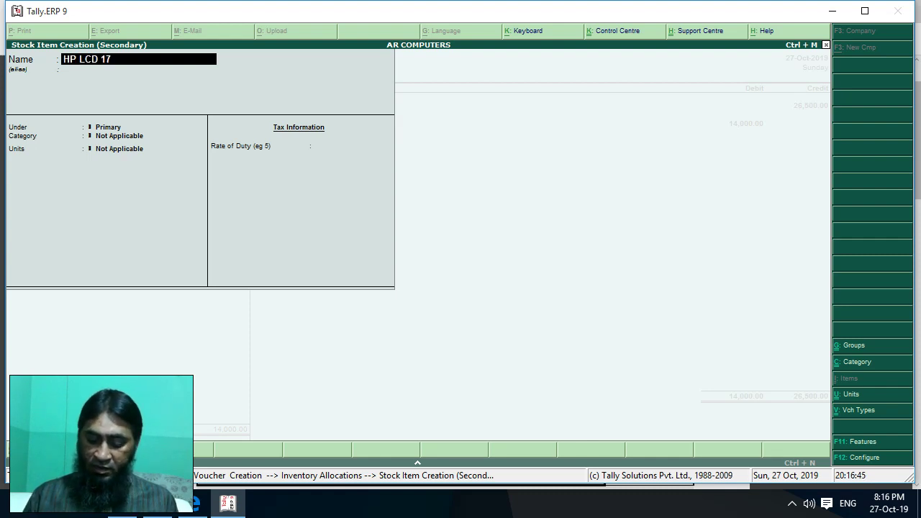
text(")
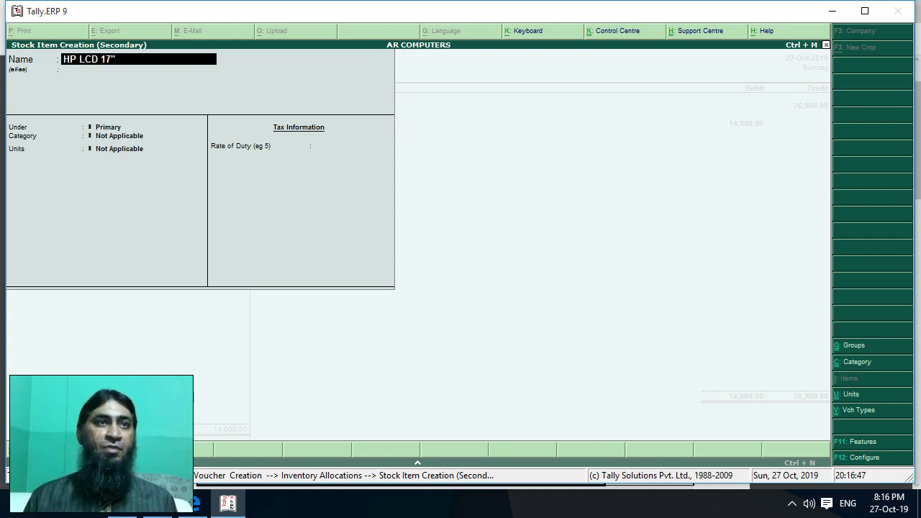
key(Return)
key(Return)
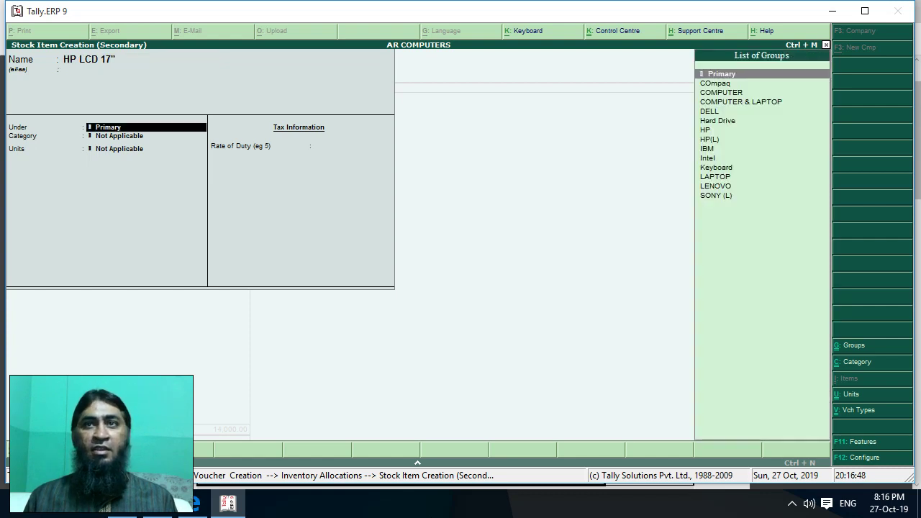
Keep HP LCD 17" under Primary with no category, set its units to Pcs, and save the stock item
key(Return)
key(Return)
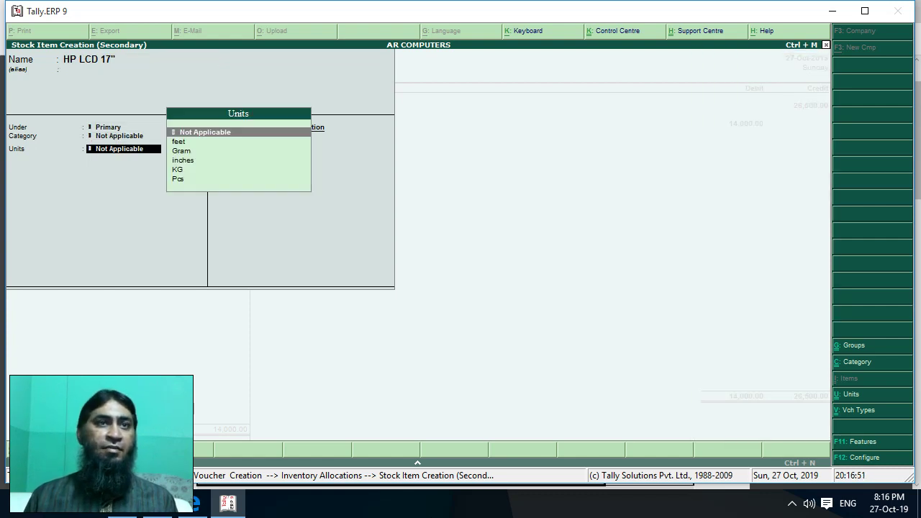
key(Down)
key(Down)
key(Down)
key(Down)
key(Down)
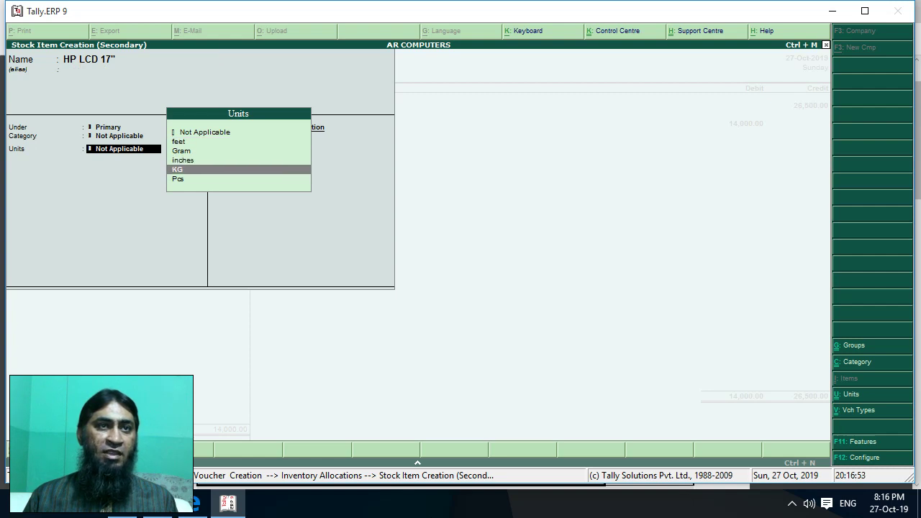
key(Return)
key(Return)
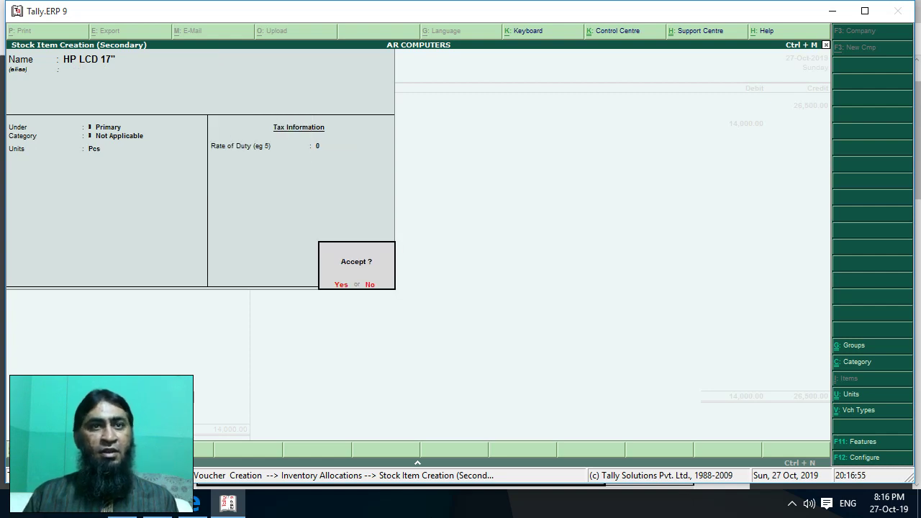
key(Return)
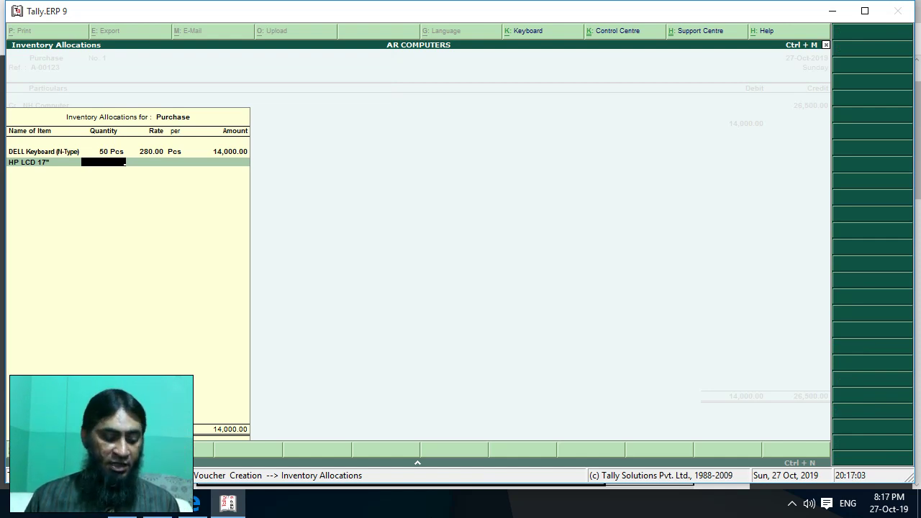
Check the LCD line in CR1.pdf, return to Tally.ERP 9 and enter 5 Pcs at a rate of 2500 for HP LCD 17"
click(199, 507)
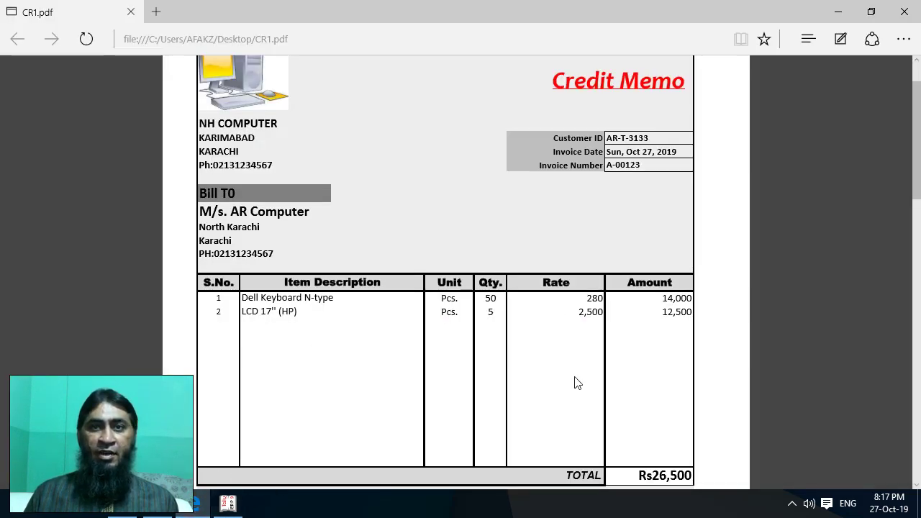
click(241, 507)
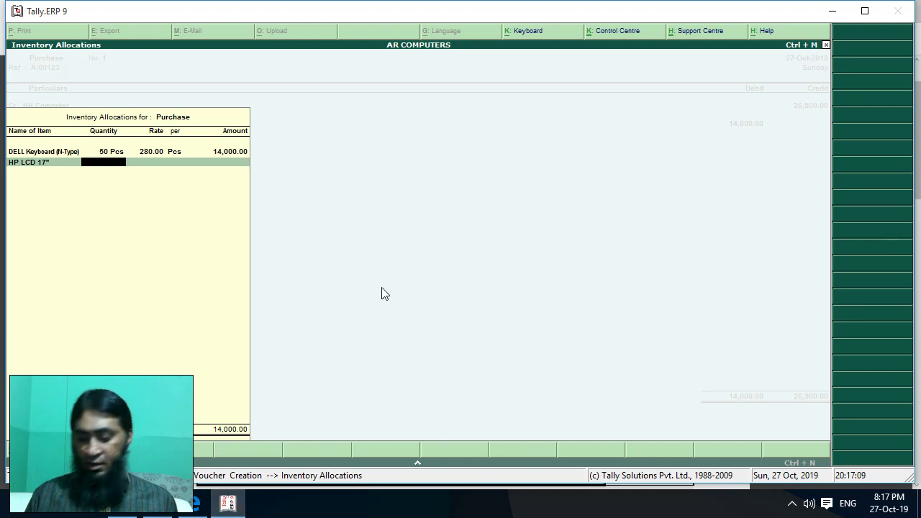
text(5)
key(Return)
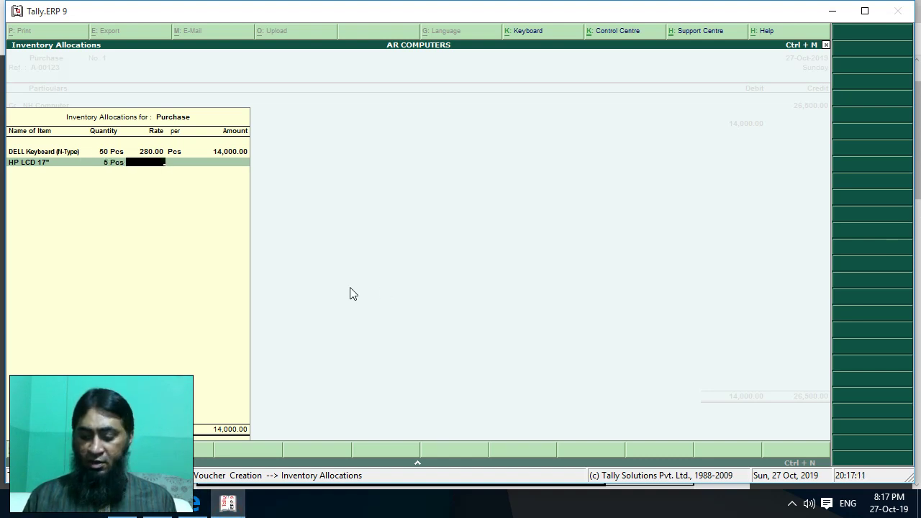
text(2500)
key(Return)
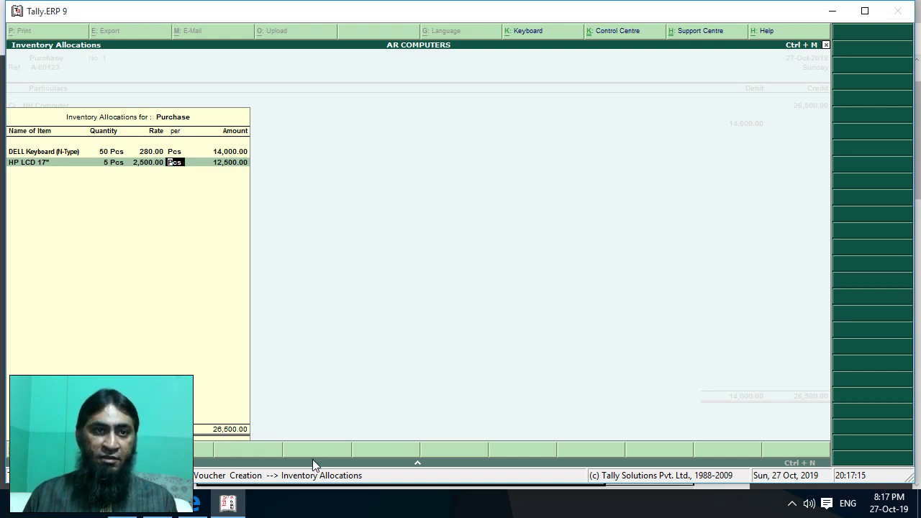
Finish the inventory allocation, leave the narration blank and save the purchase voucher
key(Return)
key(Return)
key(Return)
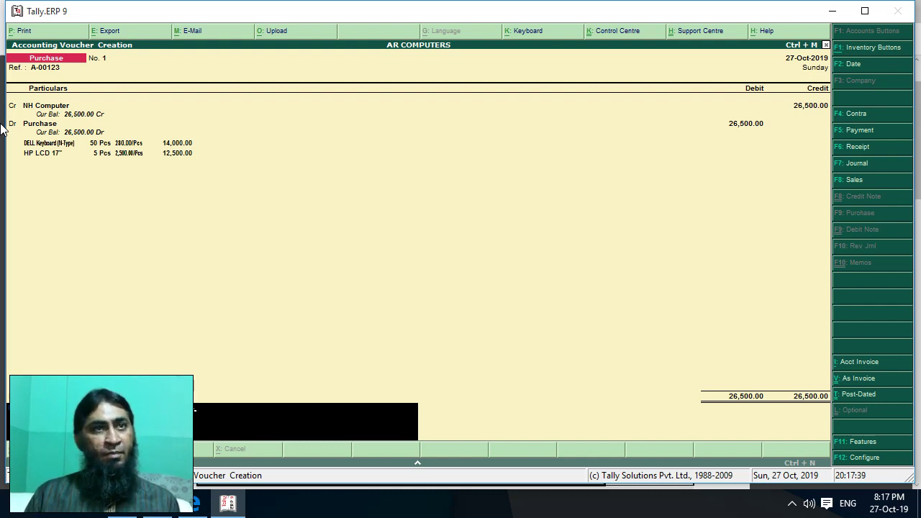
key(Return)
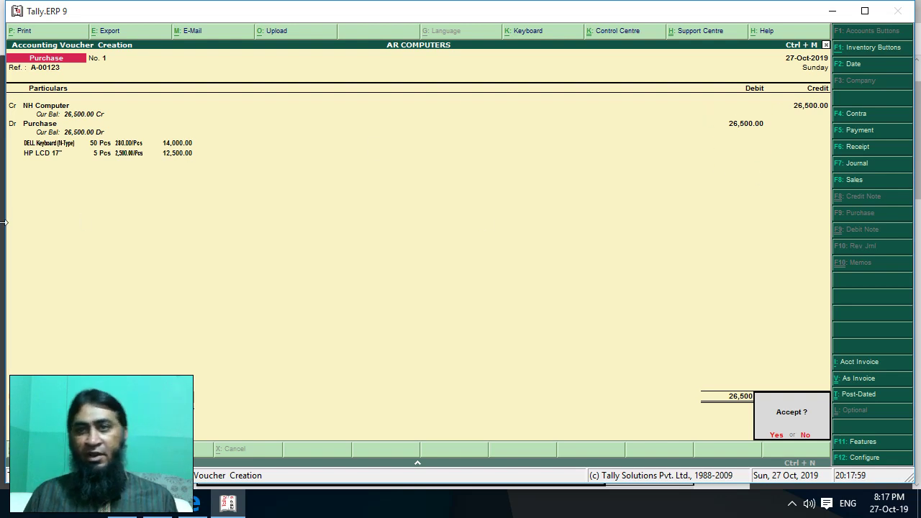
key(Return)
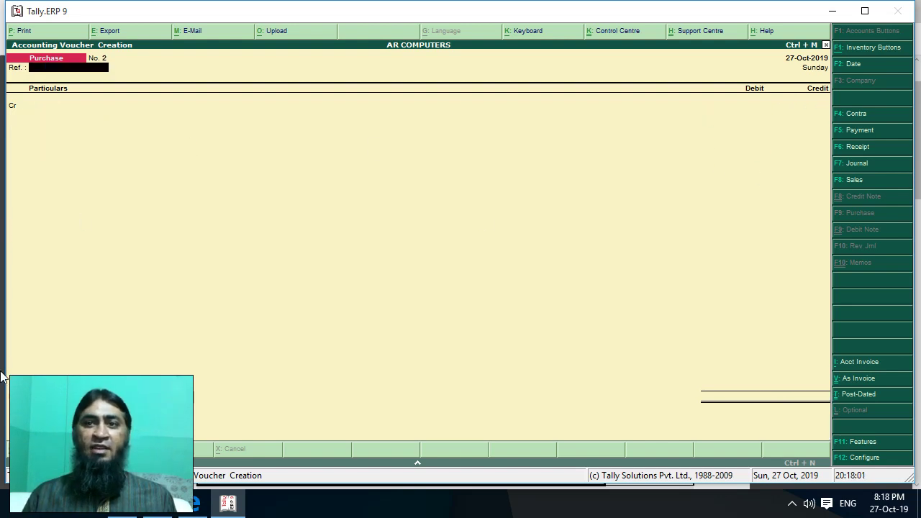